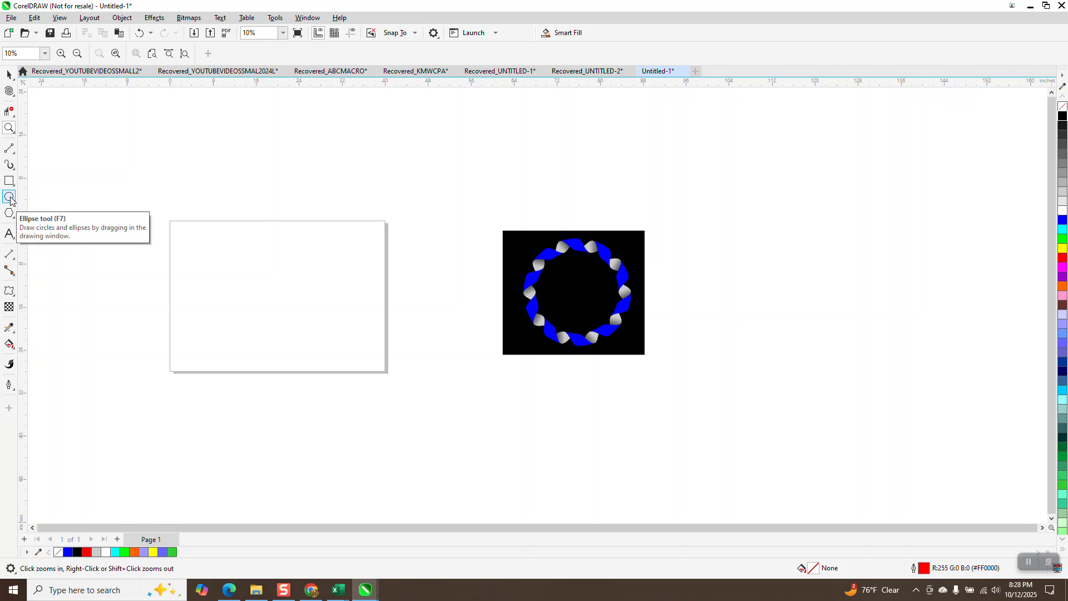
- Draw a circle about 20.28 inches in diameter and center it on the page
click(10, 197)
mouse_move(326, 252)
mouse_down()
mouse_move(269, 309)
mouse_move(238, 364)
mouse_up()
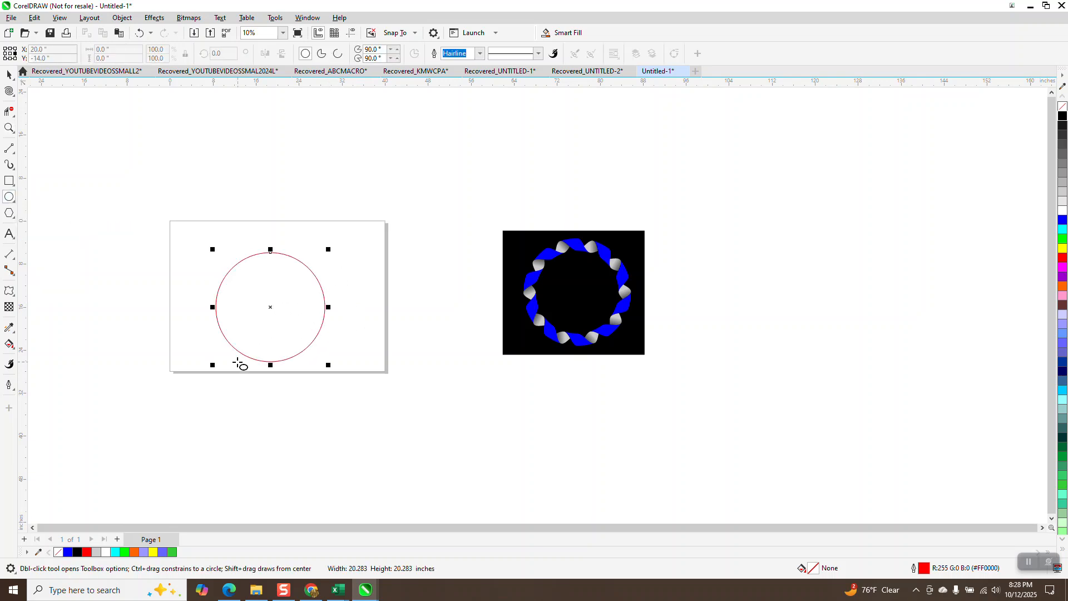
key(p)
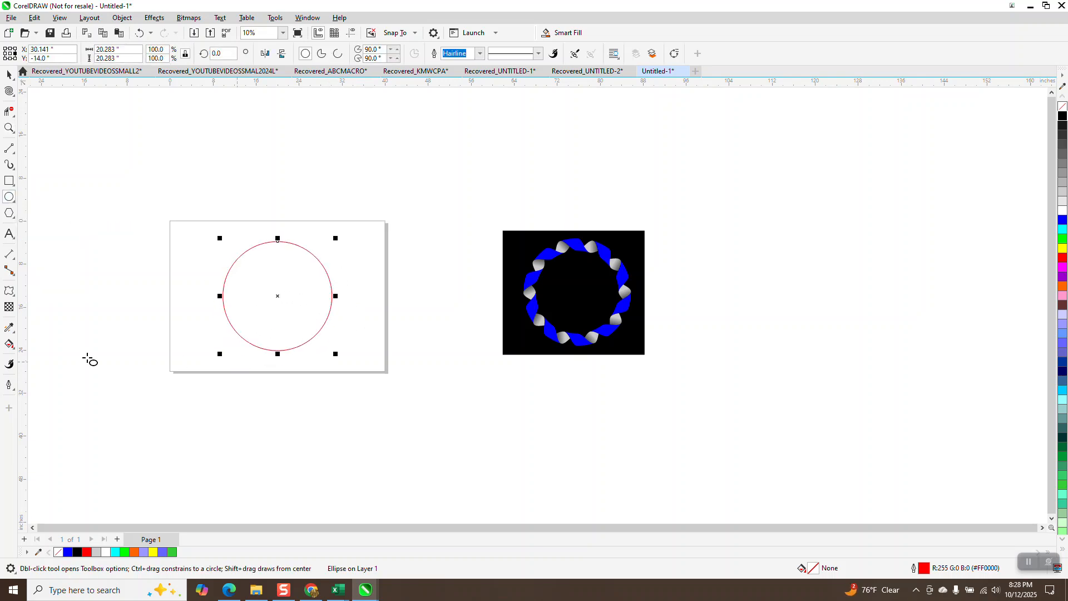
- Apply a zipper distortion to the circle with a frequency of 4 and an amplitude of 50
click(14, 299)
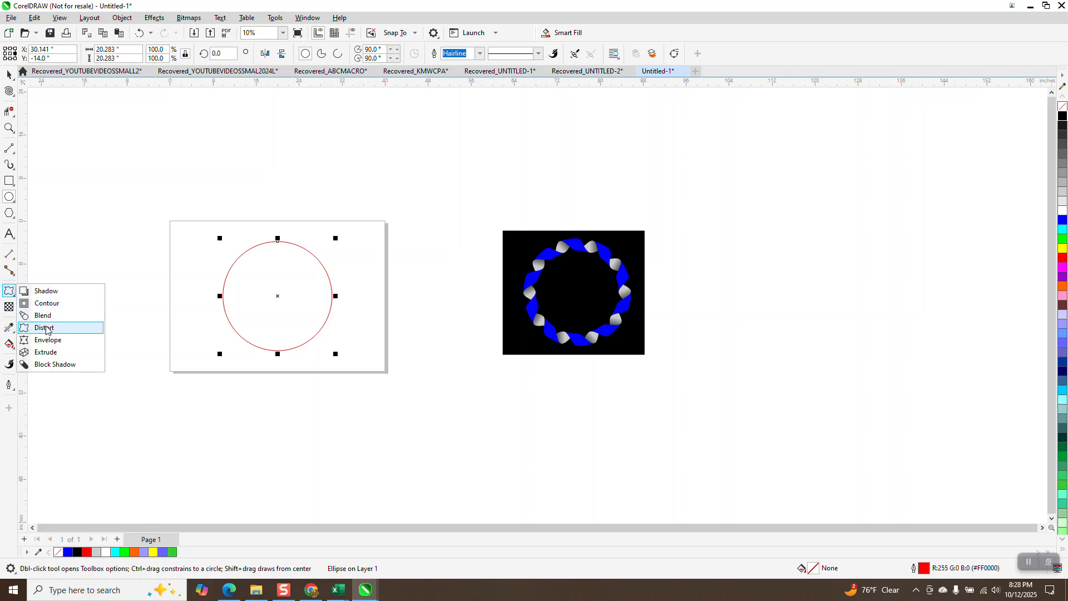
click(34, 327)
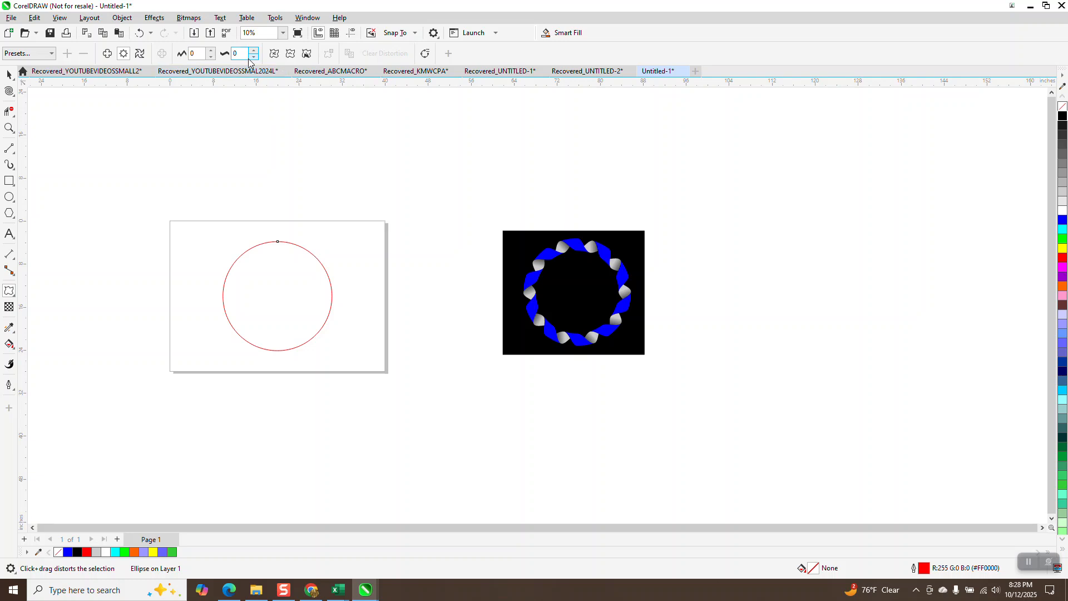
click(254, 50)
click(254, 51)
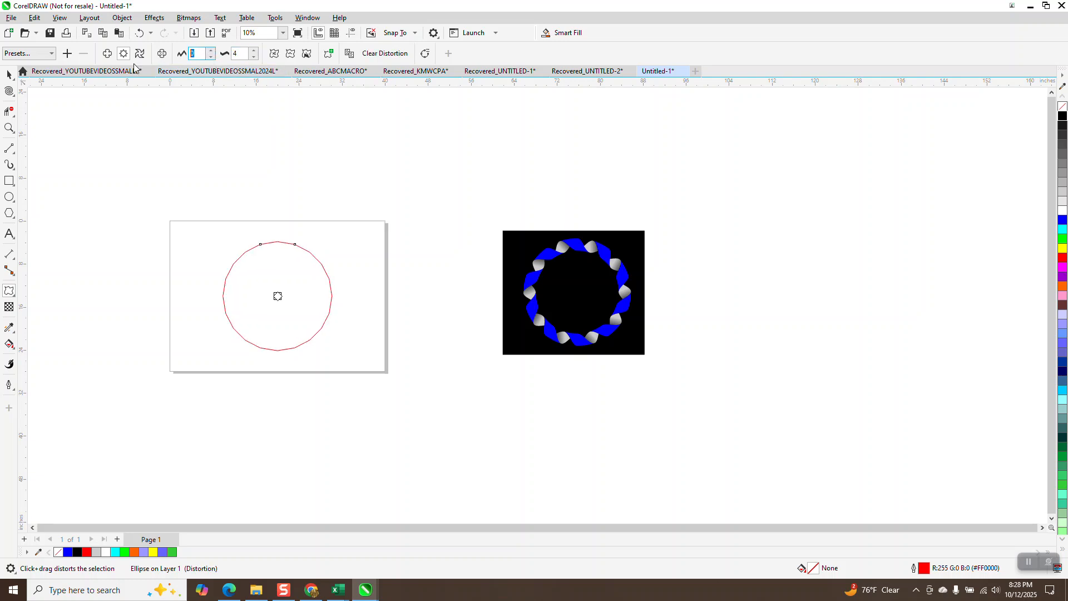
text(50)
key(Return)
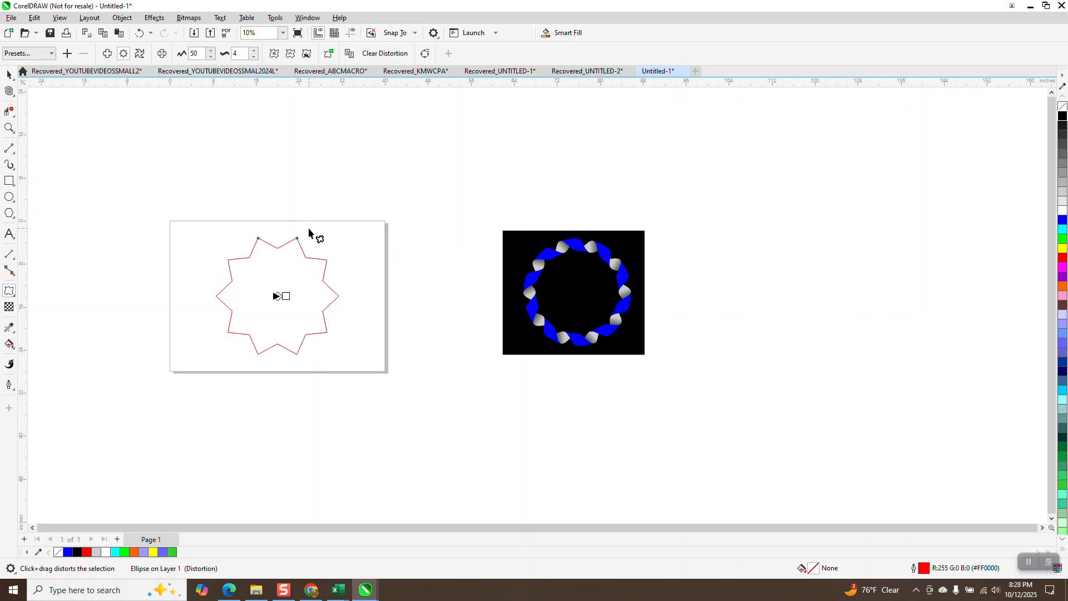
- Make the star-shaped zipper distortion smooth so its points become rounded waves
click(9, 128)
drag(184, 222, 374, 372)
click(14, 79)
scroll(142, 293, down, 2)
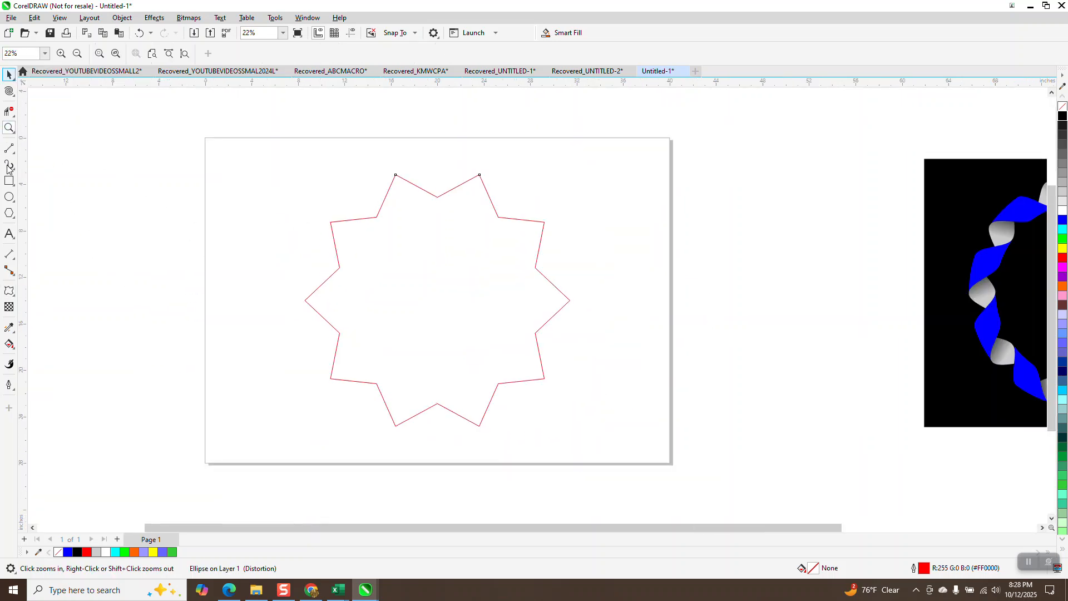
click(9, 74)
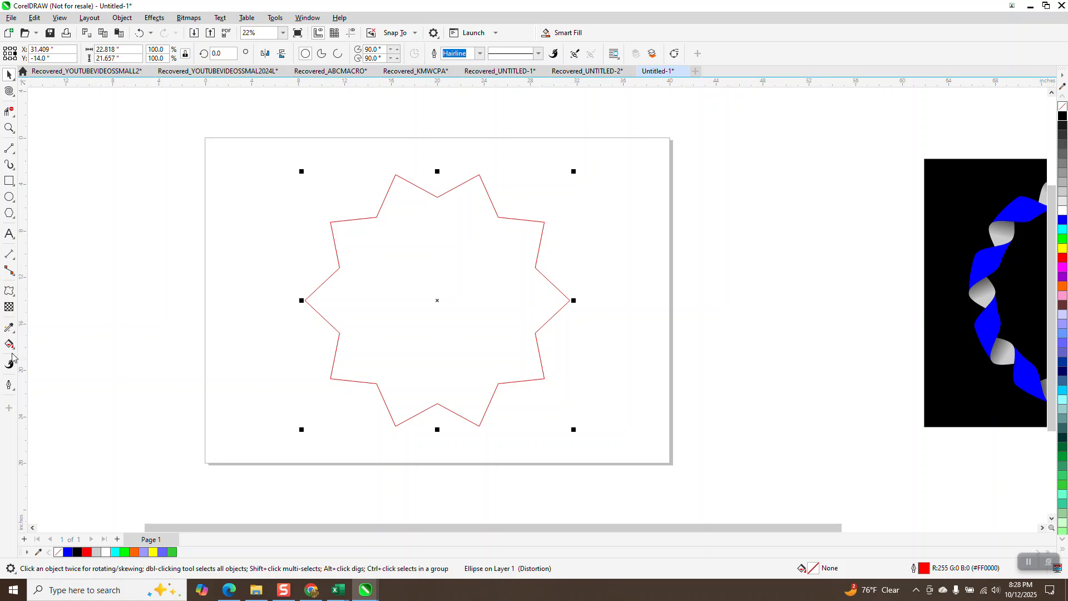
click(8, 291)
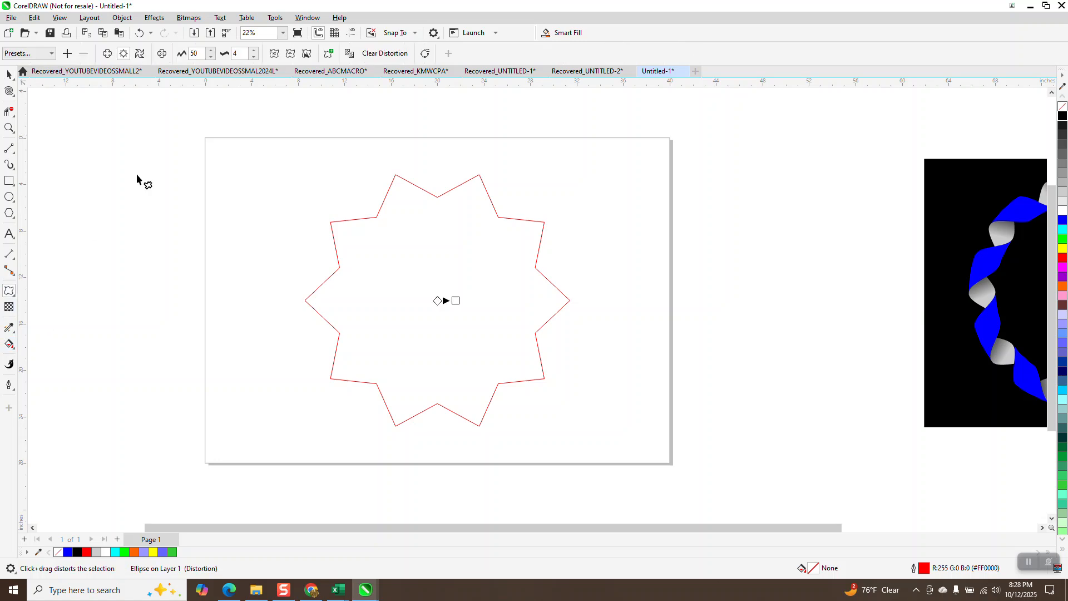
click(290, 54)
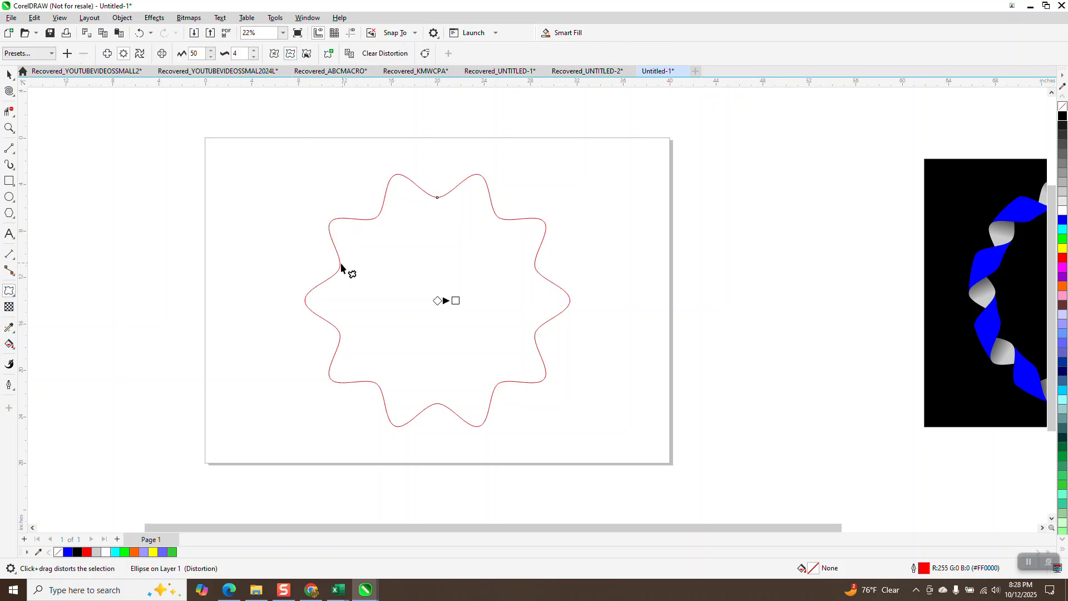
- Resize the wavy shape proportionally to a width of 20 inches and center it on the page
click(9, 74)
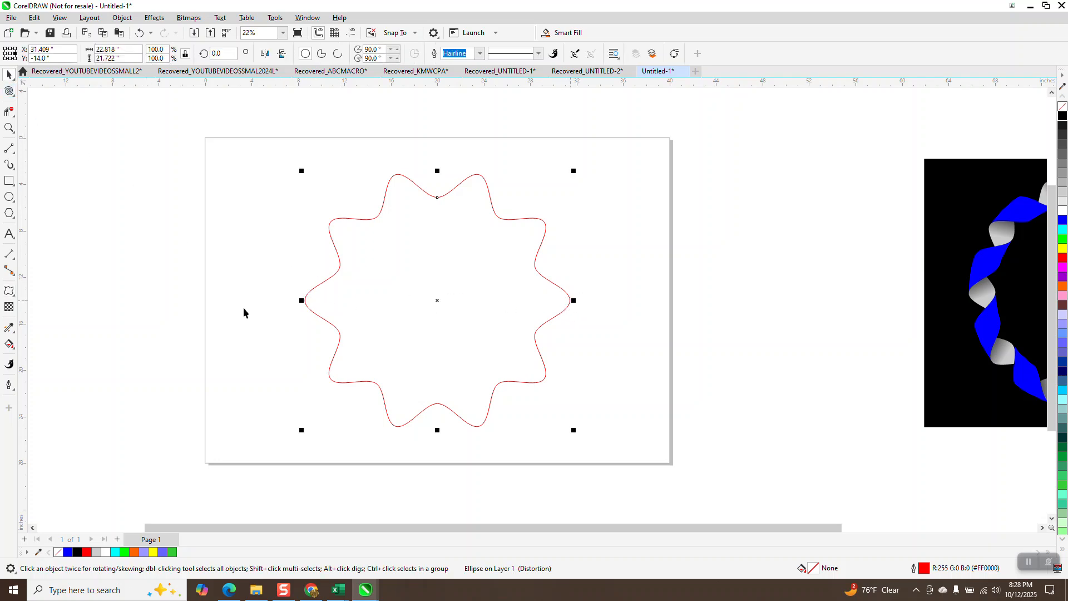
double_click(117, 50)
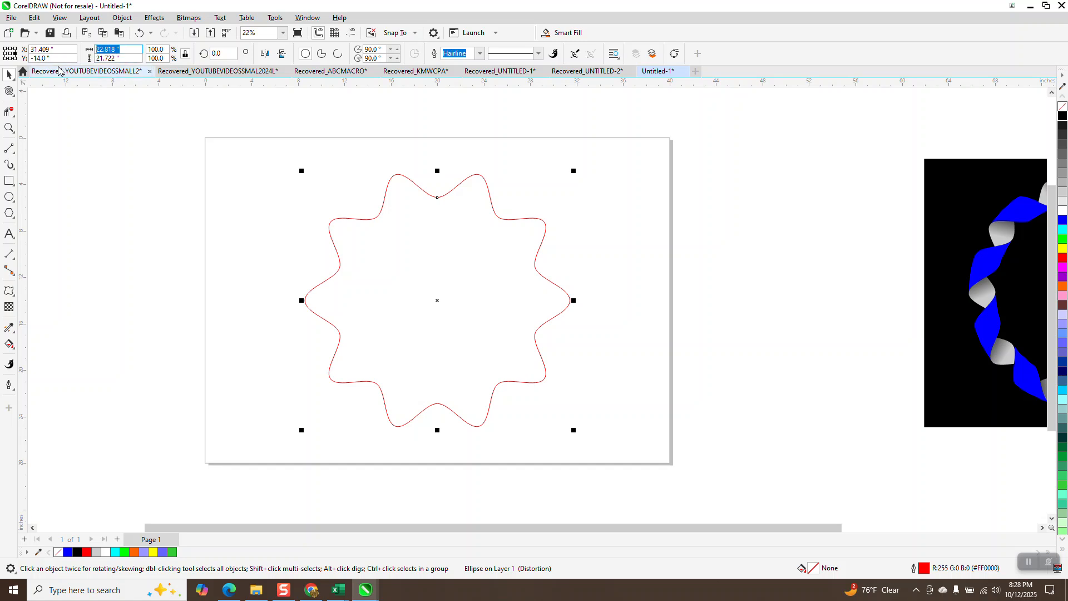
text(20)
key(Return)
key(p)
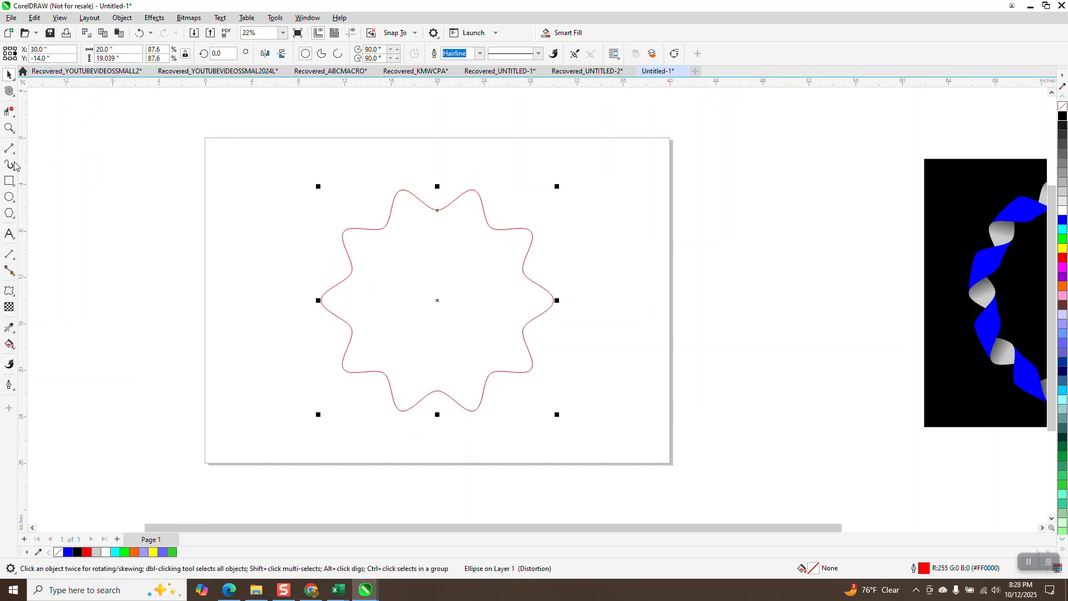
- Draw a second circle, set its diameter to 20 inches and center it on the page around the wavy shape
click(9, 202)
drag(344, 182, 137, 389)
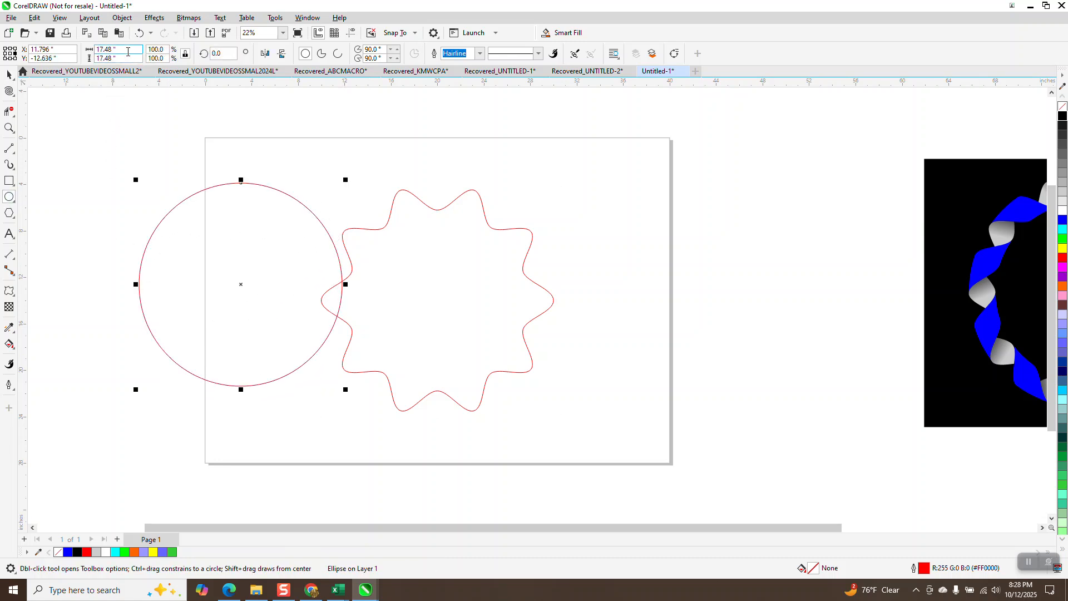
text(20)
key(Return)
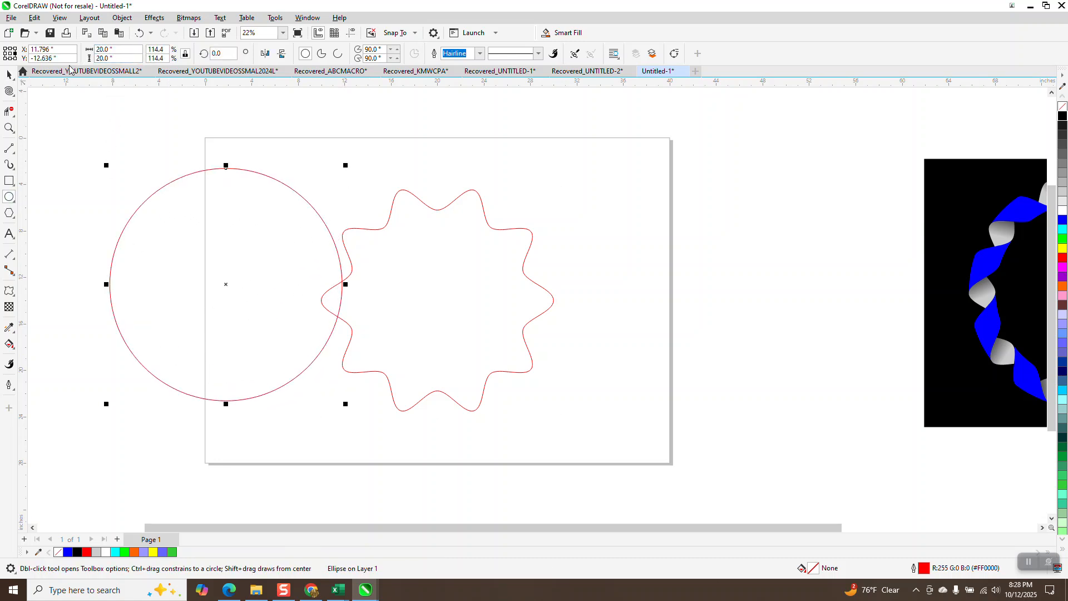
key(p)
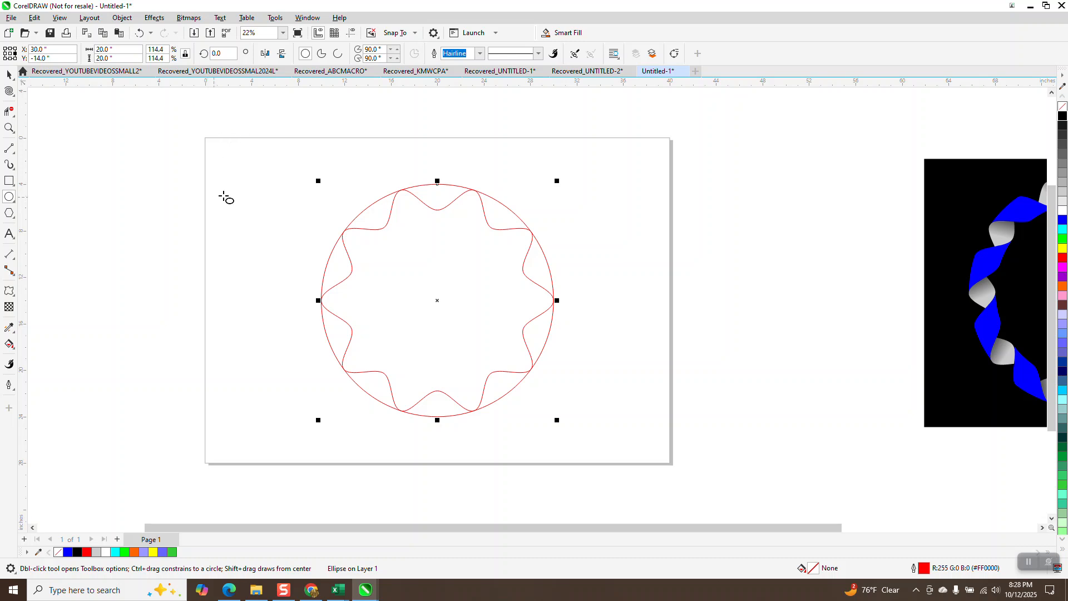
- Examine closely how the wave peaks meet the outer circle, and leave nothing selected
click(9, 127)
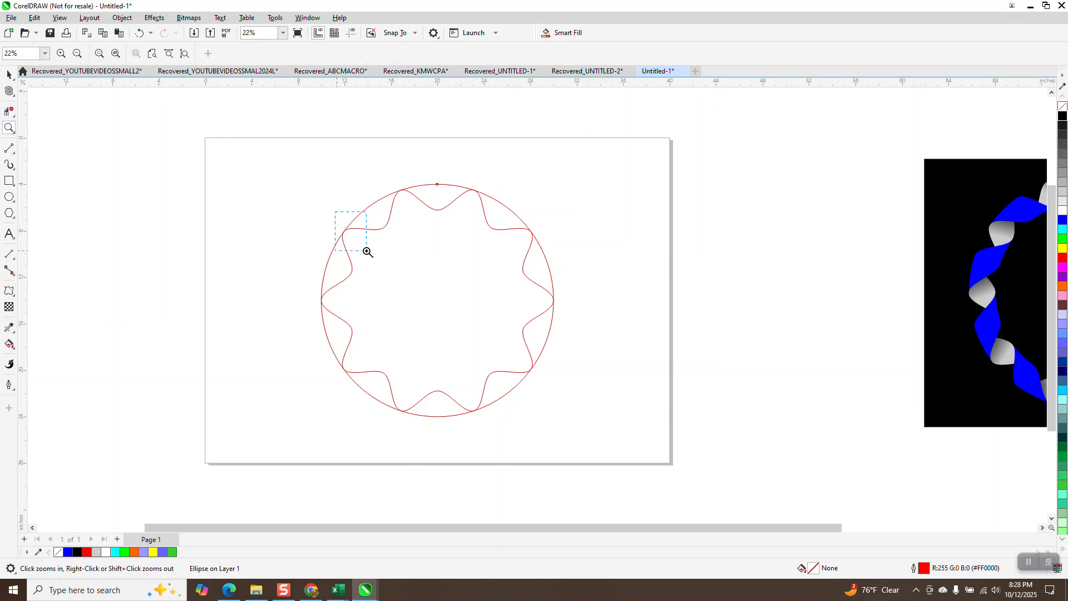
drag(365, 250, 343, 231)
scroll(400, 233, down, 4)
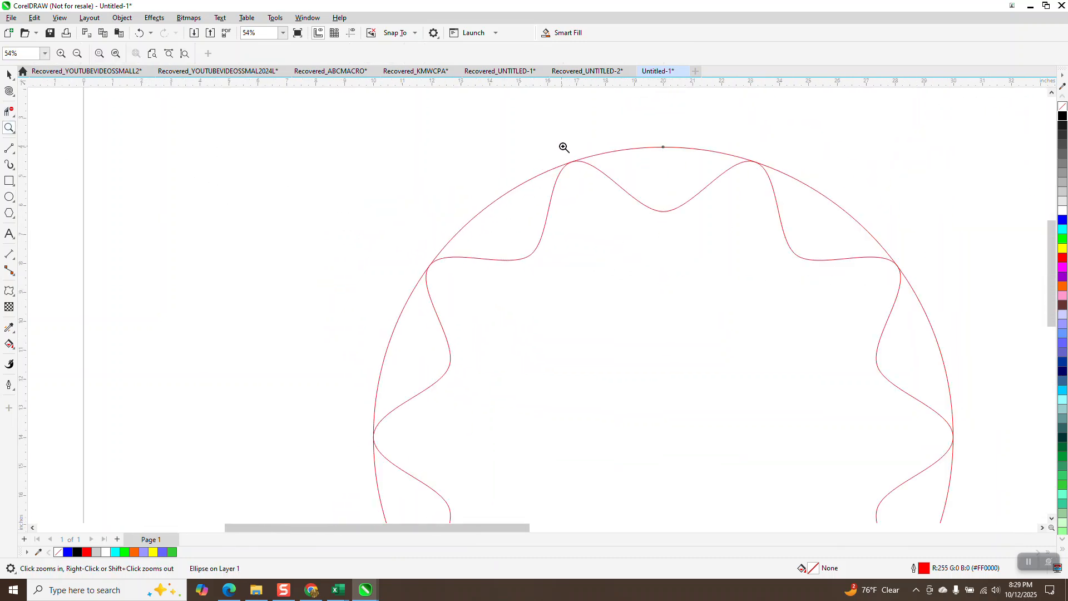
drag(563, 146, 612, 194)
scroll(389, 164, down, 6)
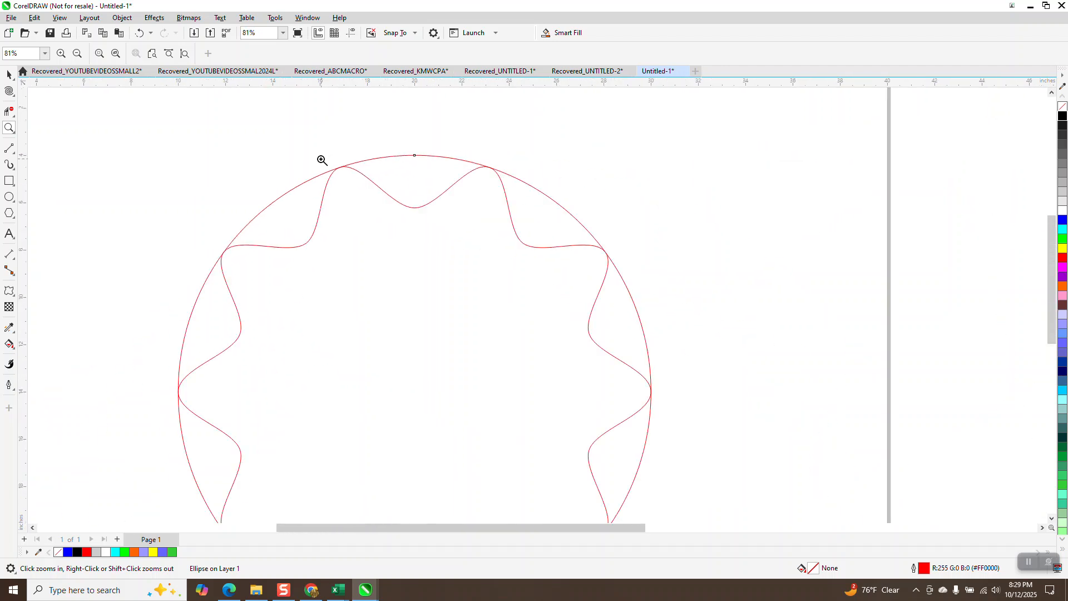
scroll(322, 160, down, 2)
click(9, 74)
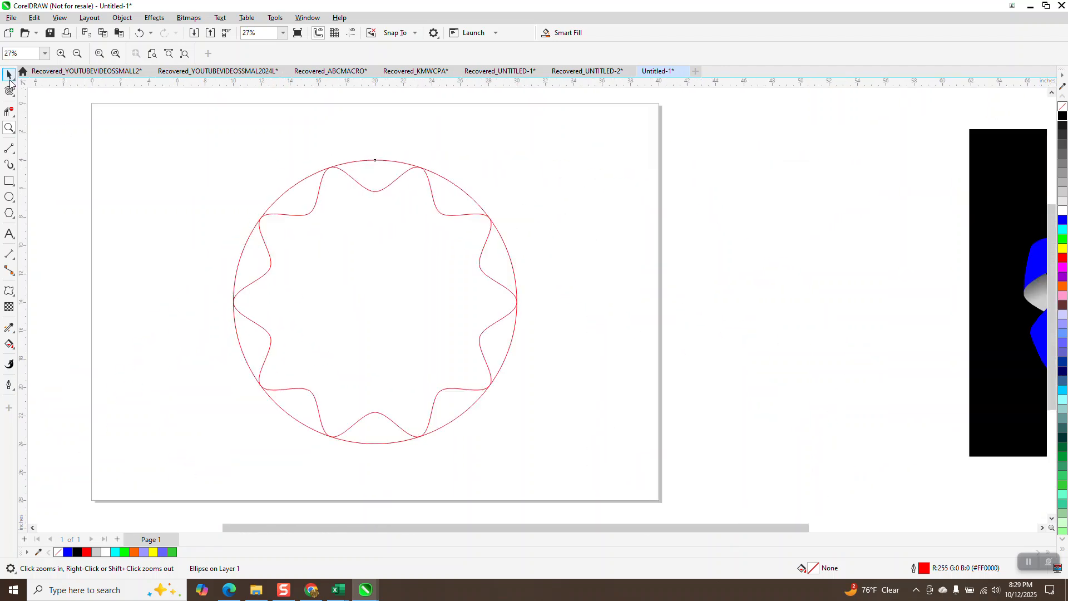
click(67, 144)
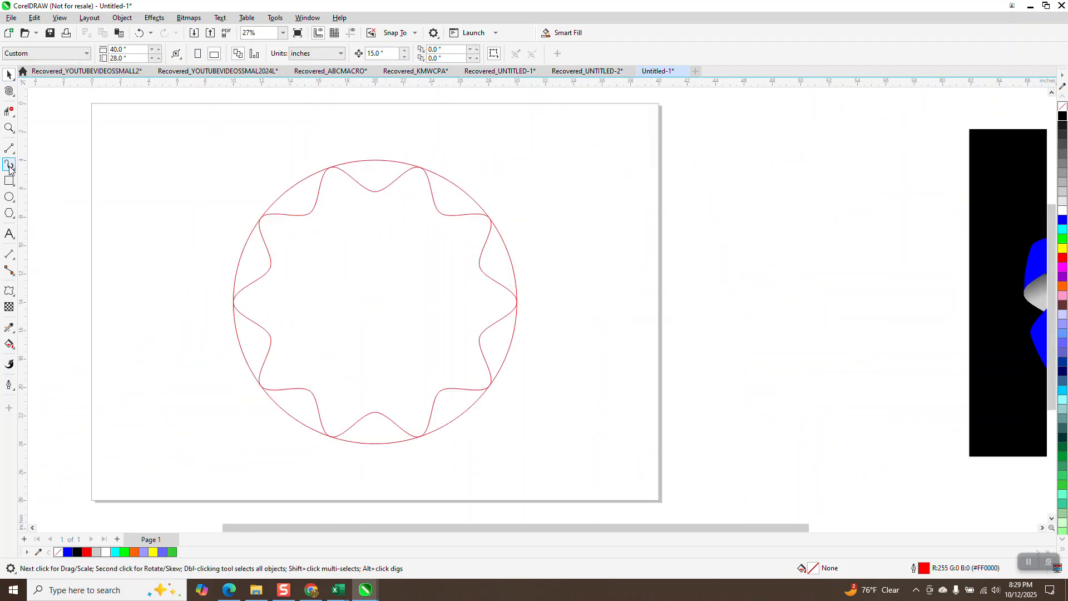
- Measure the distance between two opposite inner valleys of the wavy shape with the Parallel Dimension tool, without placing a dimension
click(13, 262)
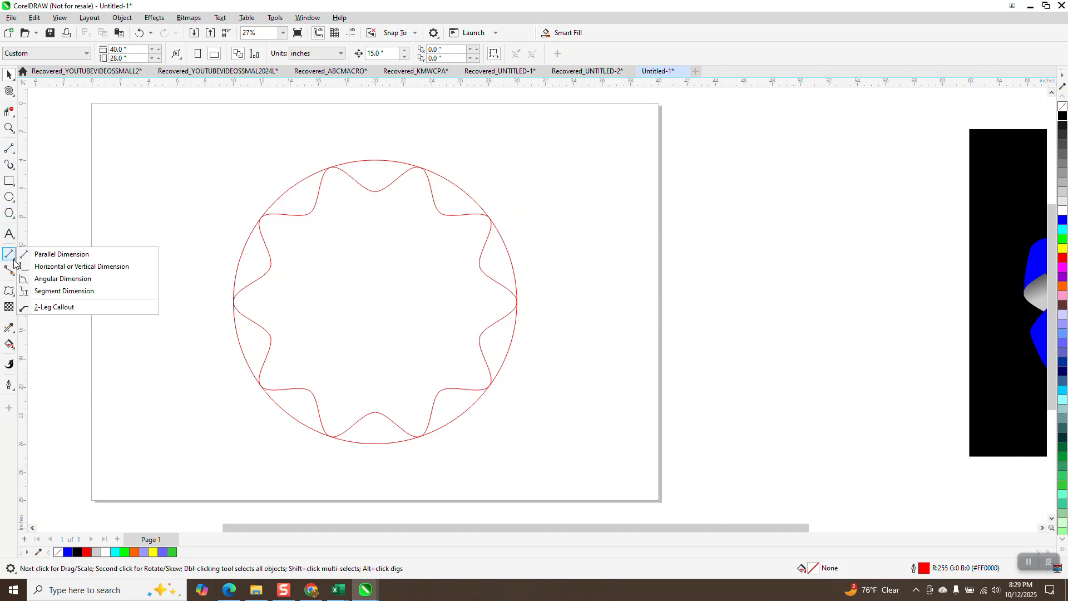
click(33, 249)
drag(269, 267, 481, 336)
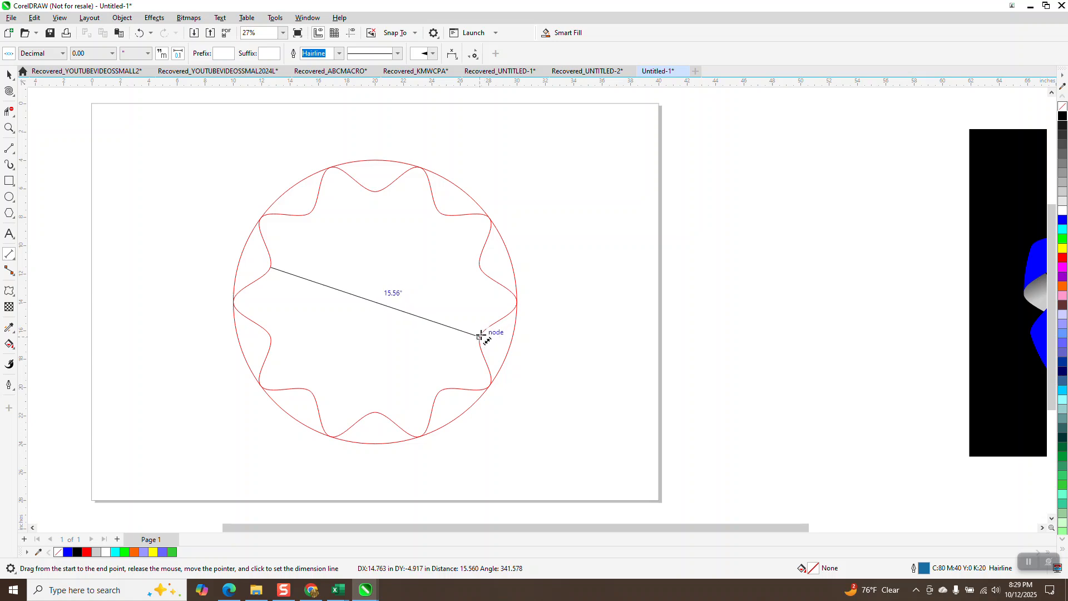
key(Escape)
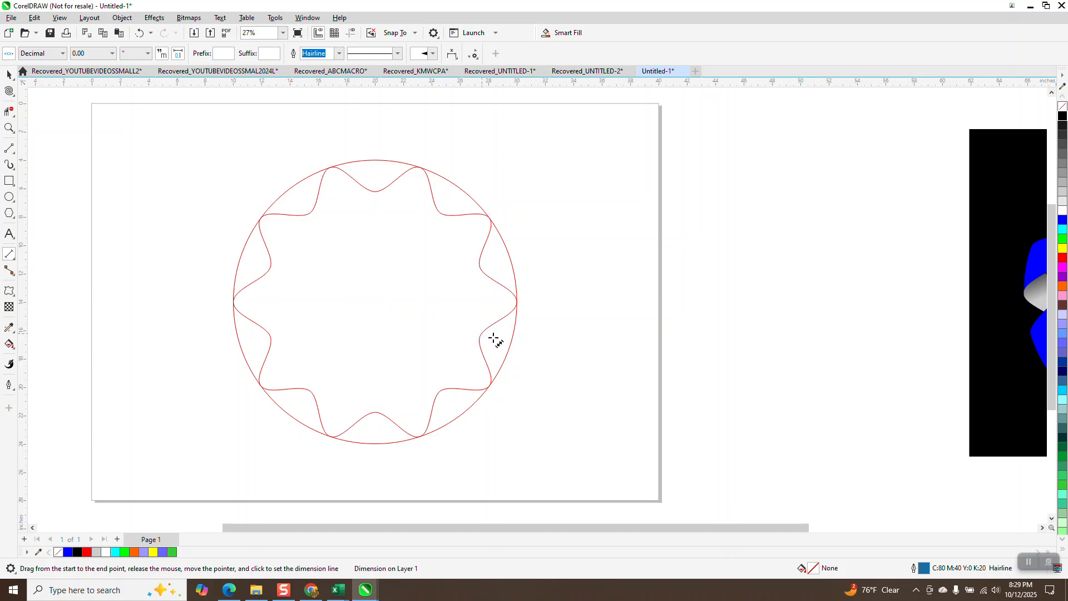
- Draw an inner circle, set its diameter to 15.56 inches and center it within the wavy shape
click(10, 197)
drag(695, 249, 566, 457)
key(p)
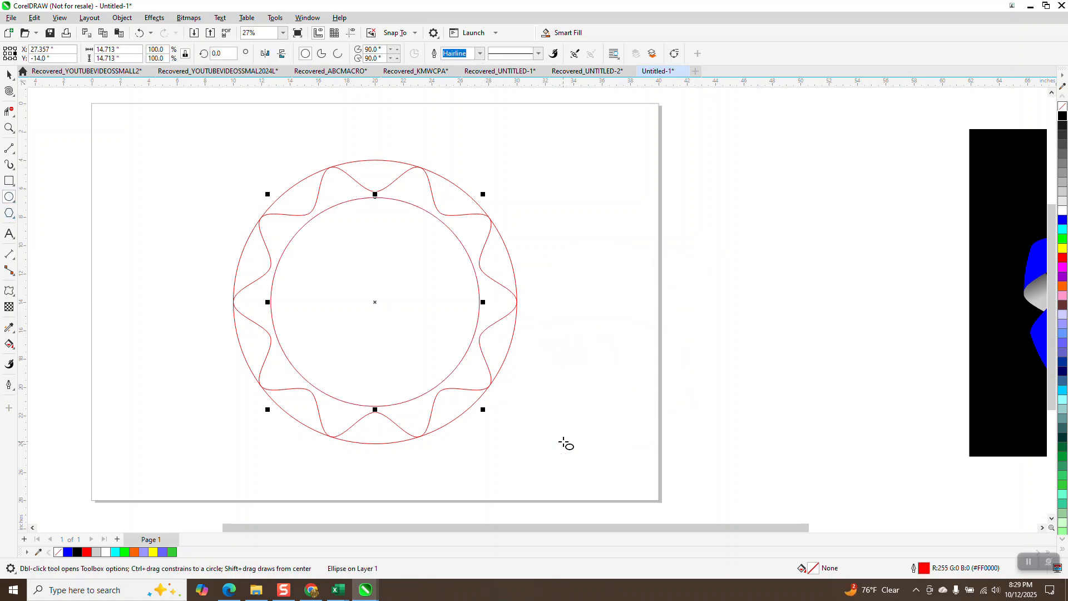
double_click(118, 49)
text(15.)
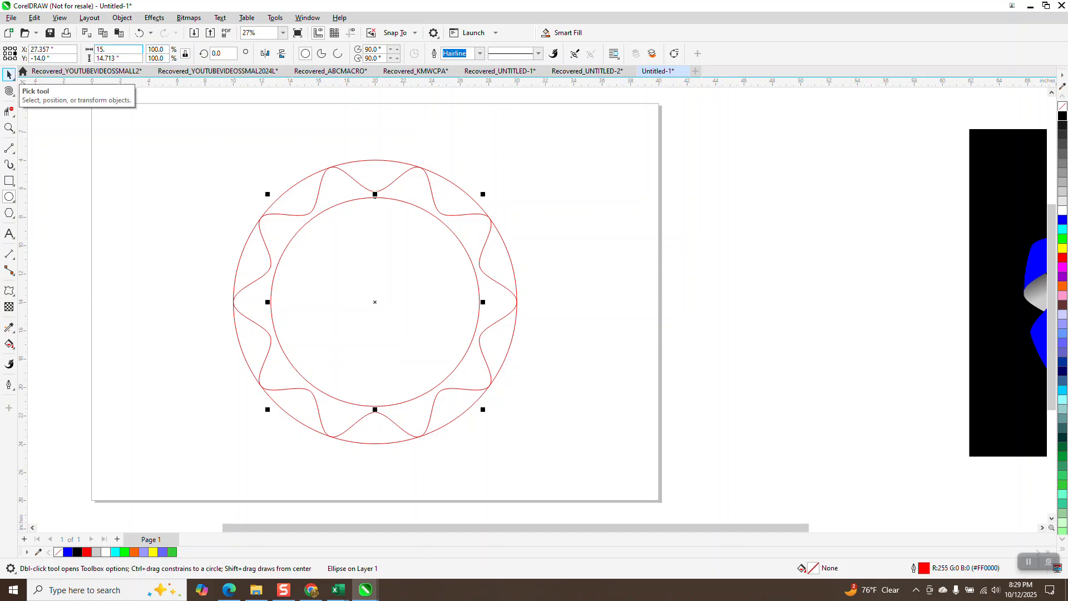
key(Return)
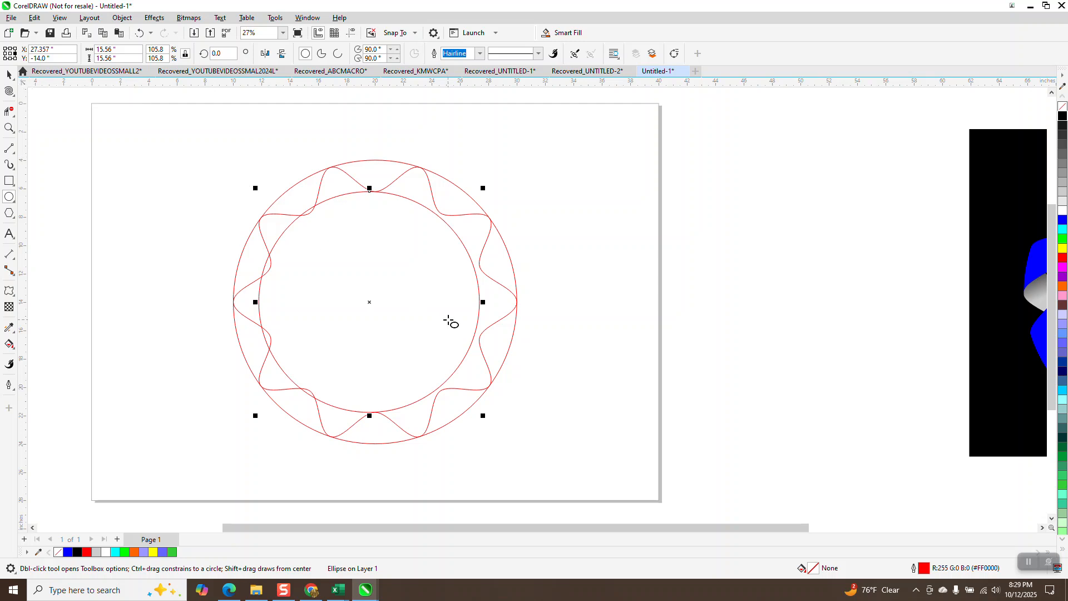
key(c)
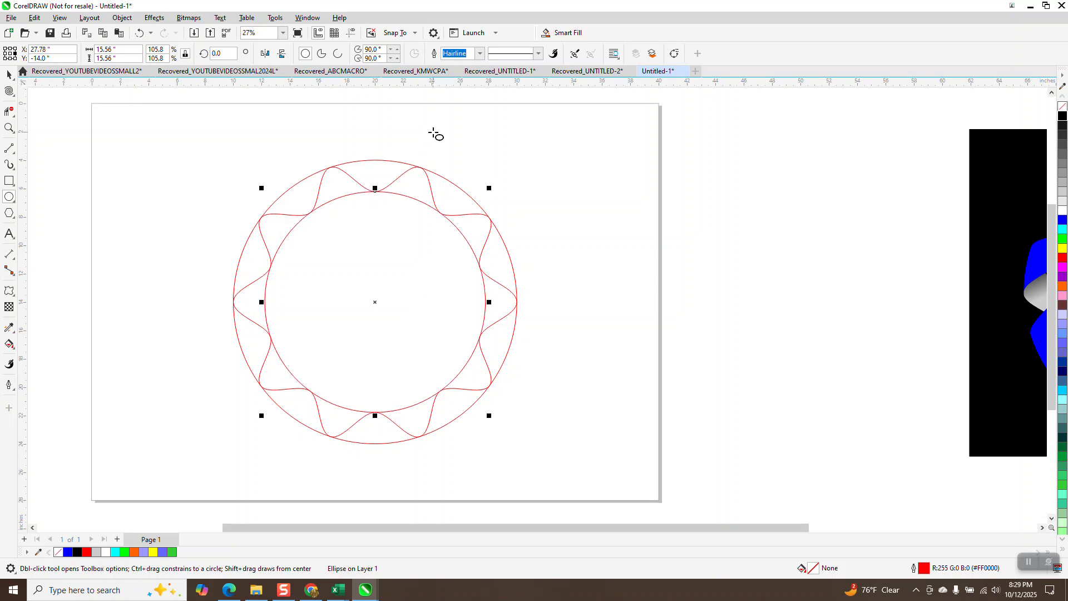
- Move the wavy shape 30 inches to the right of the circles and create a duplicate of it rotated 18 degrees
click(9, 75)
click(318, 177)
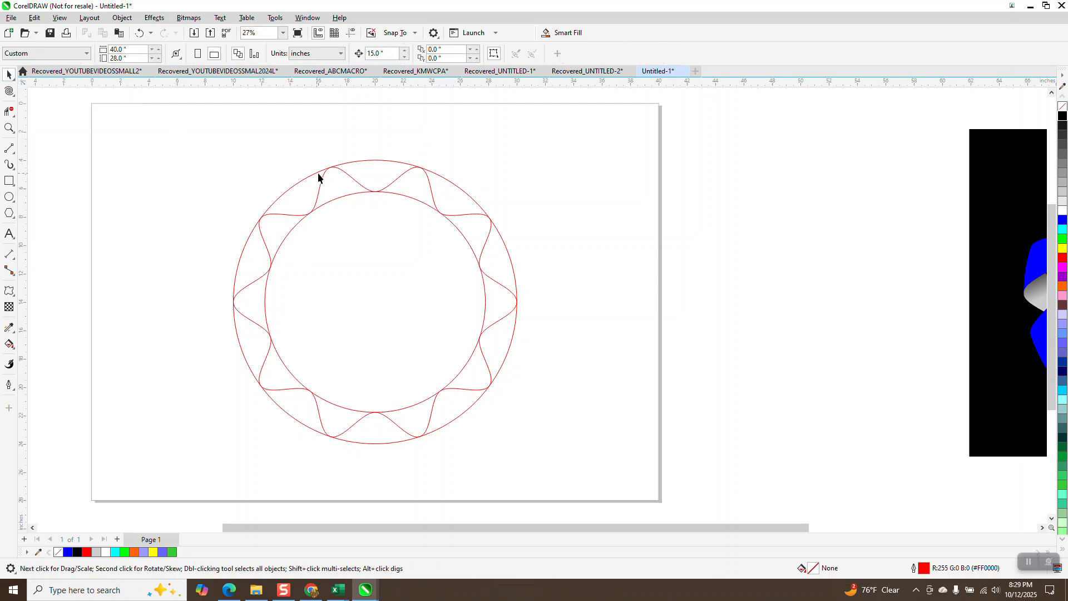
click(350, 179)
key(Right)
key(Right)
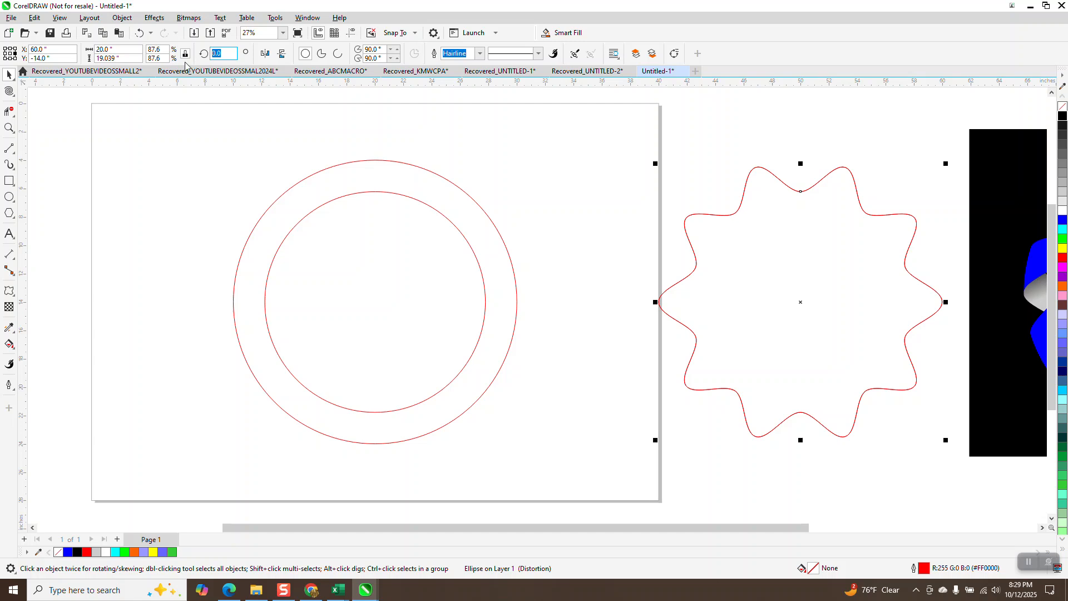
key(Return)
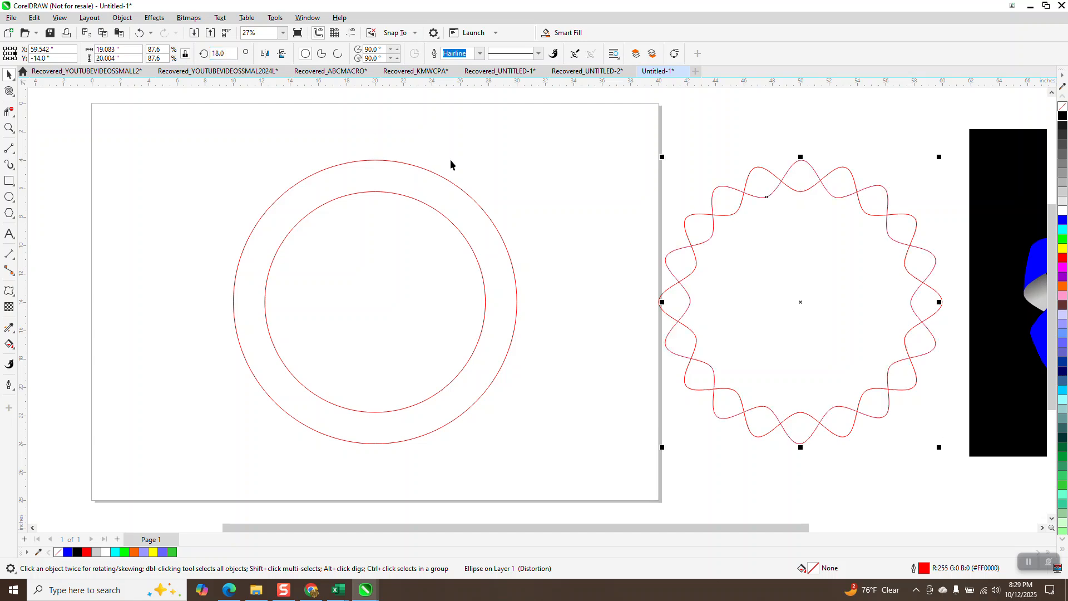
- Select both wavy shapes and move them together 30 inches left, back between the two circles
scroll(451, 164, down, 1)
mouse_move(606, 155)
mouse_down()
mouse_move(686, 264)
mouse_move(873, 426)
mouse_up()
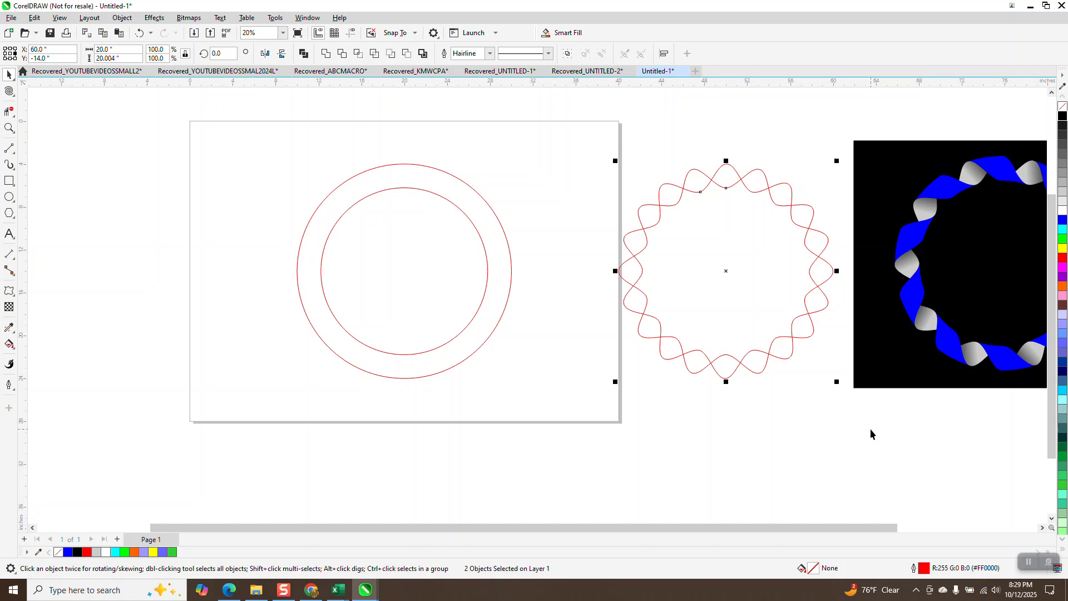
key(Left)
key(Left)
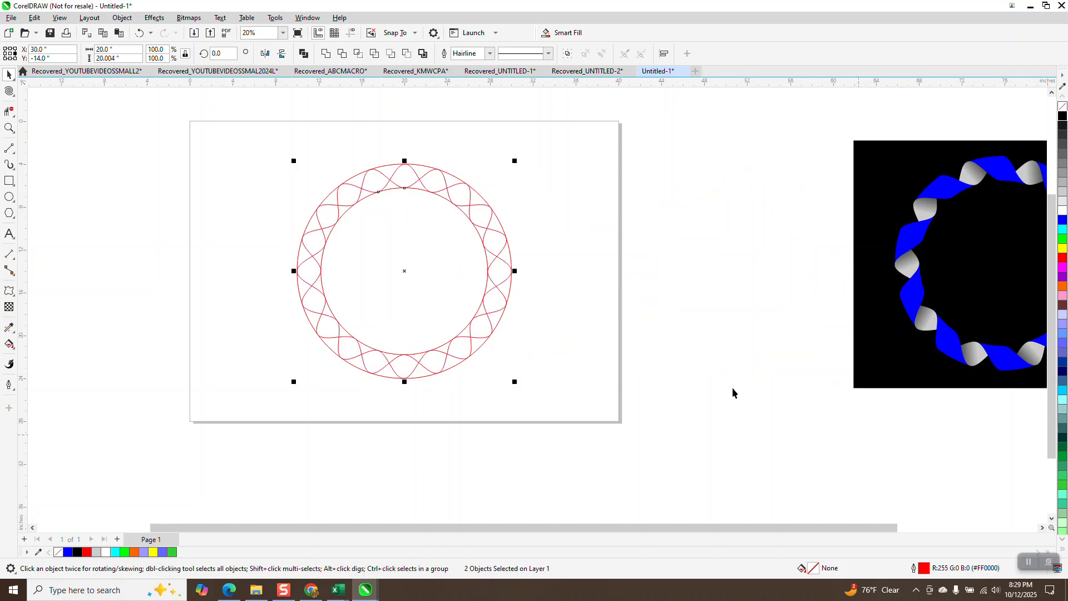
- Use Smart Fill with orange to fill the central region at the ring's top and the adjoining sliver along the inner circle
click(9, 127)
drag(316, 147, 492, 276)
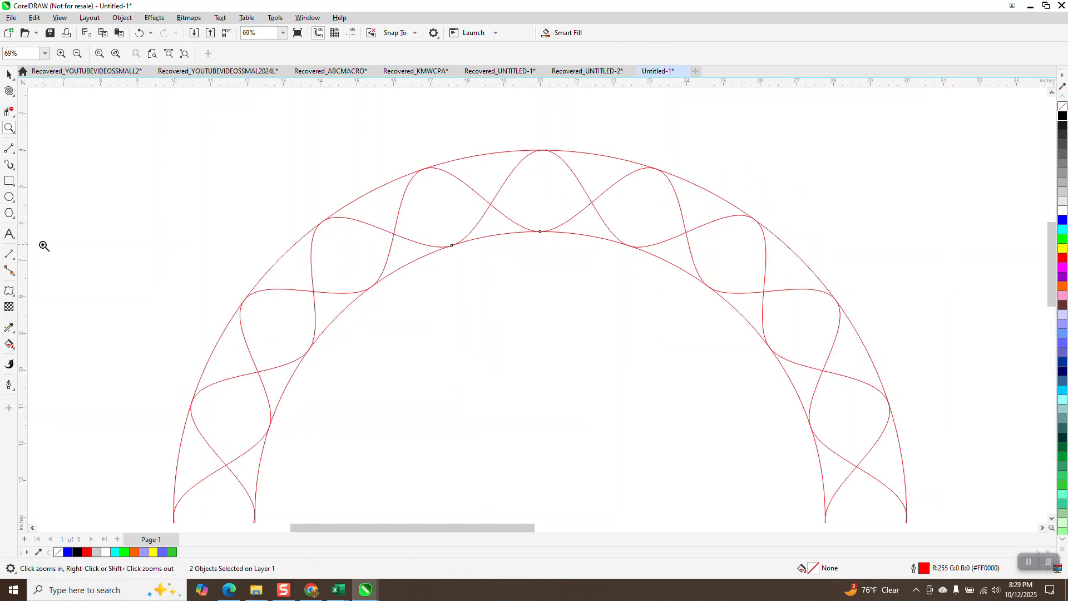
click(9, 344)
click(14, 347)
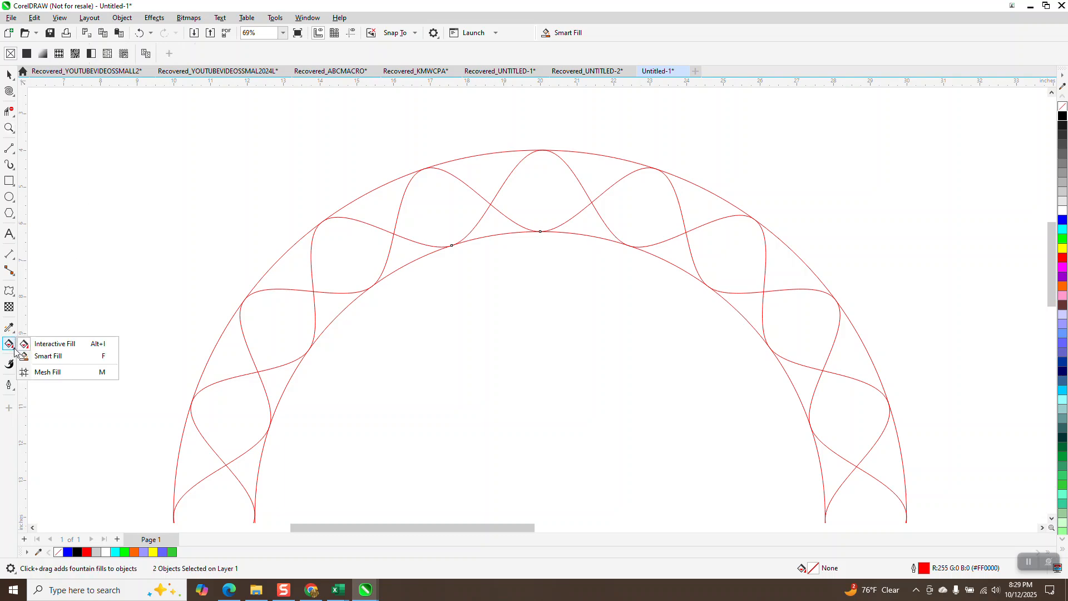
click(44, 356)
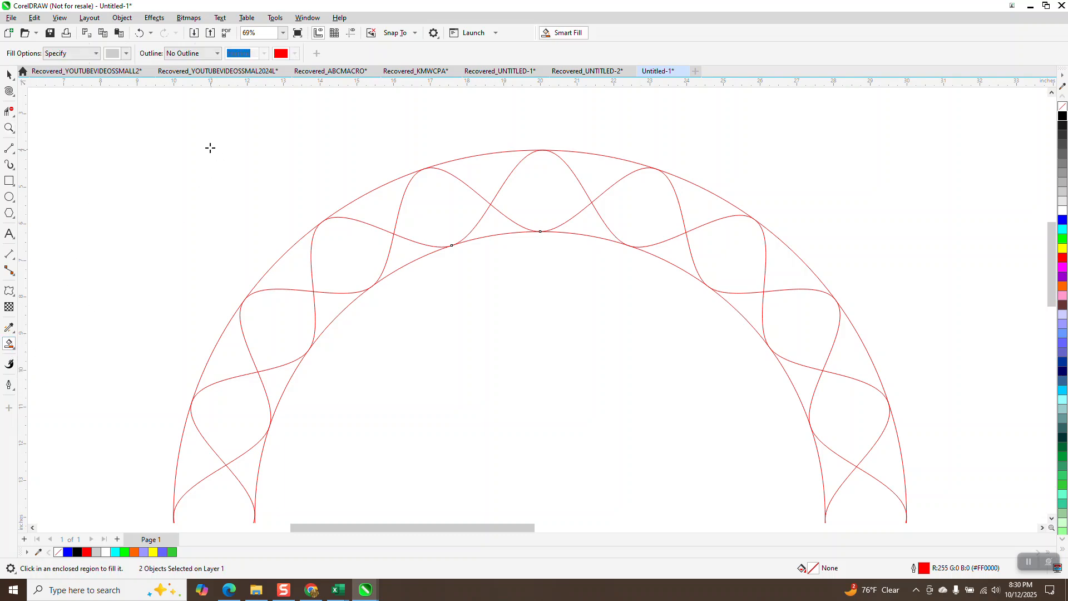
click(126, 53)
click(147, 136)
click(587, 226)
click(587, 226)
- Try to fill the sliver between the outer circle and the wave left of the top in orange, and undo the fill
click(500, 177)
click(472, 174)
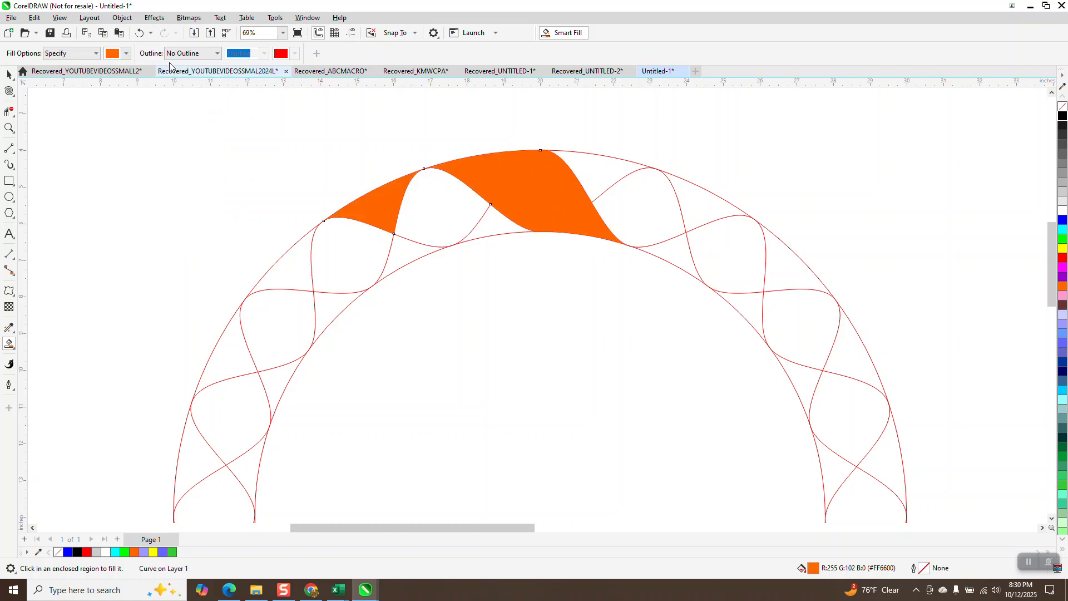
click(139, 33)
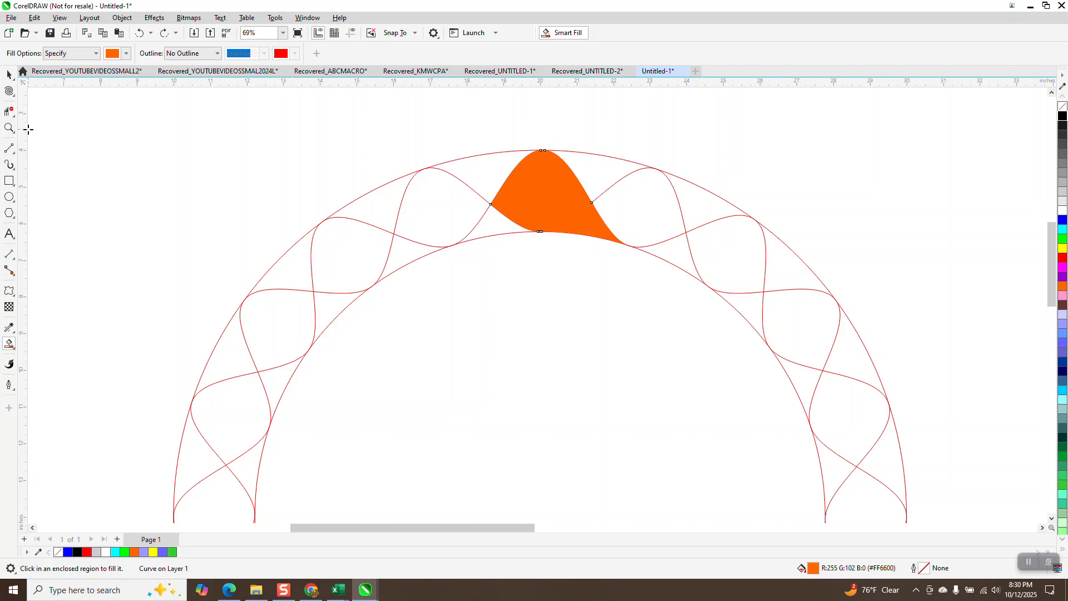
- Convert the distorted wavy shape that meets the outer circle left of the ring's top to curves
click(9, 128)
drag(410, 164, 439, 198)
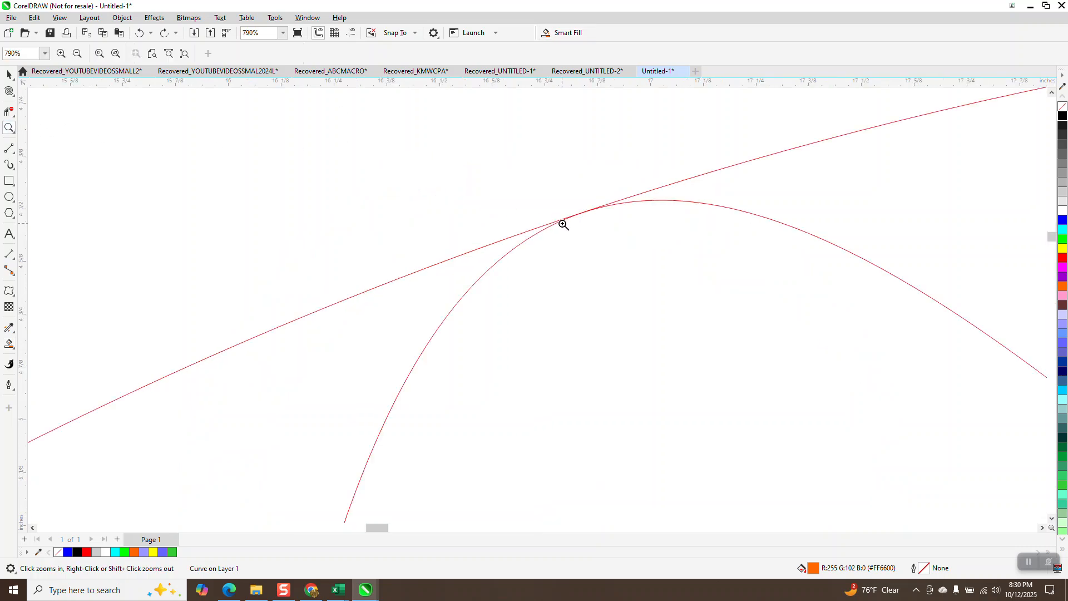
drag(569, 200, 603, 240)
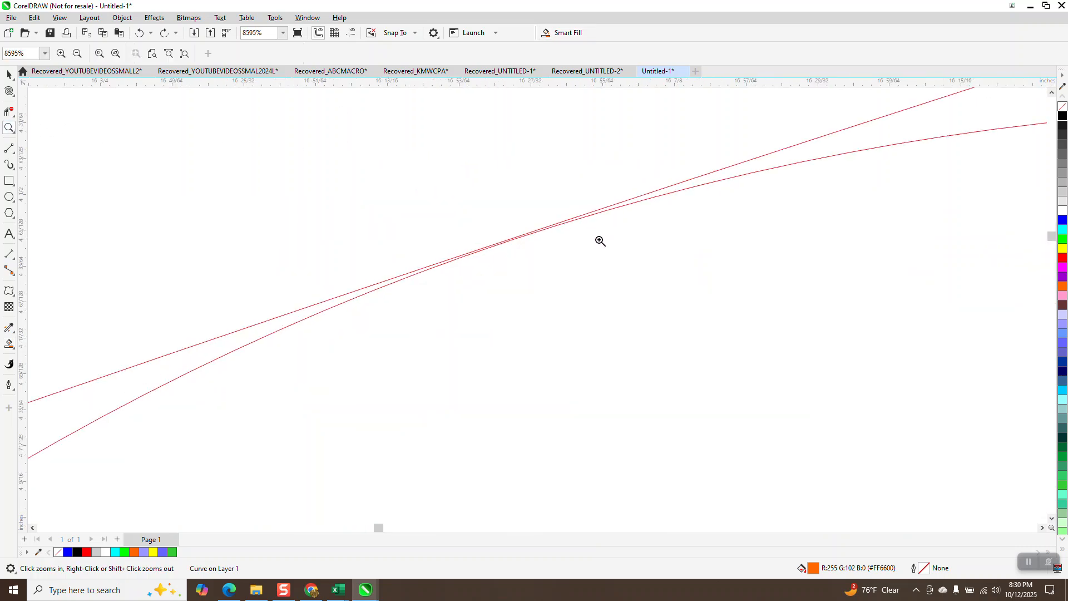
click(14, 98)
click(43, 88)
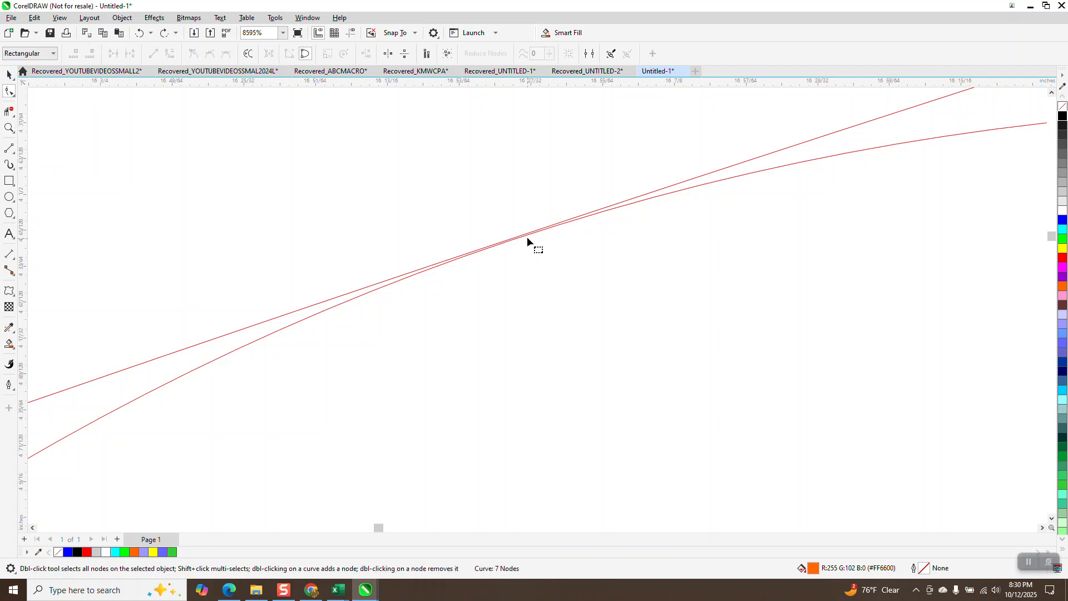
click(666, 197)
scroll(309, 255, down, 5)
click(9, 74)
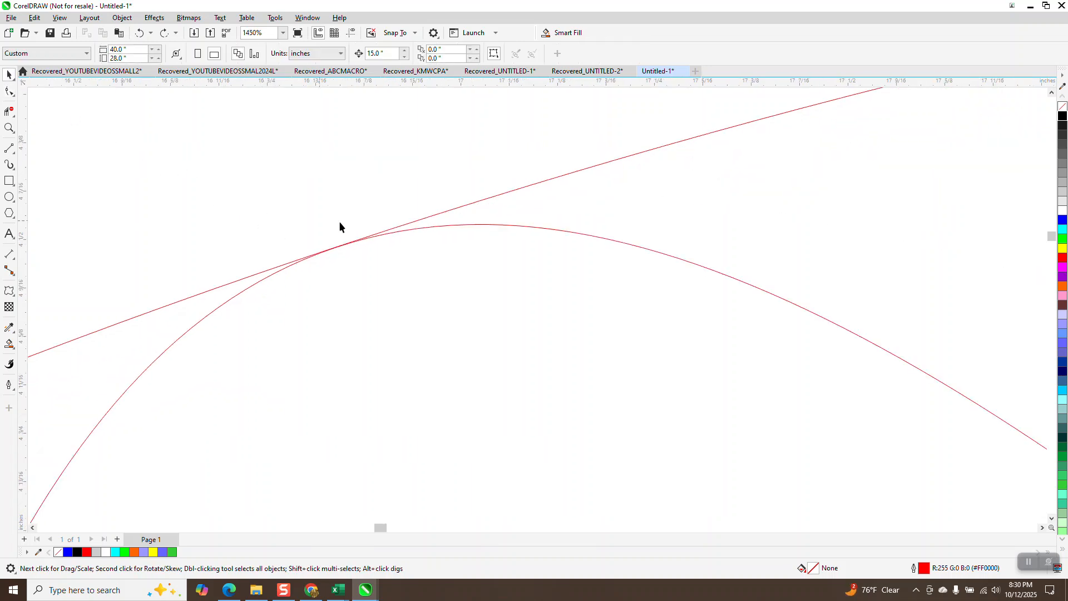
click(489, 224)
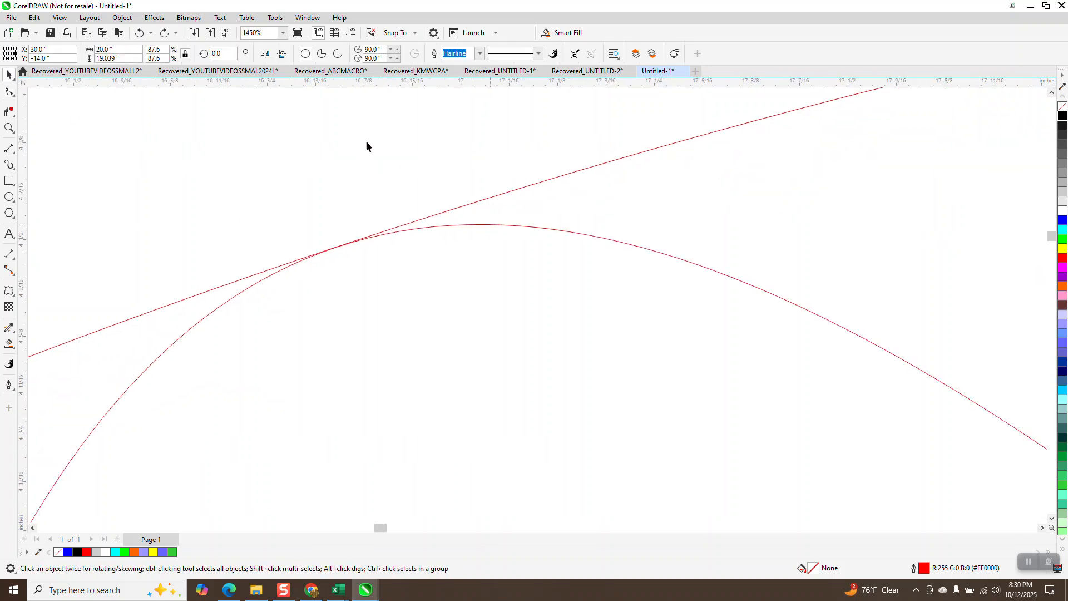
click(122, 17)
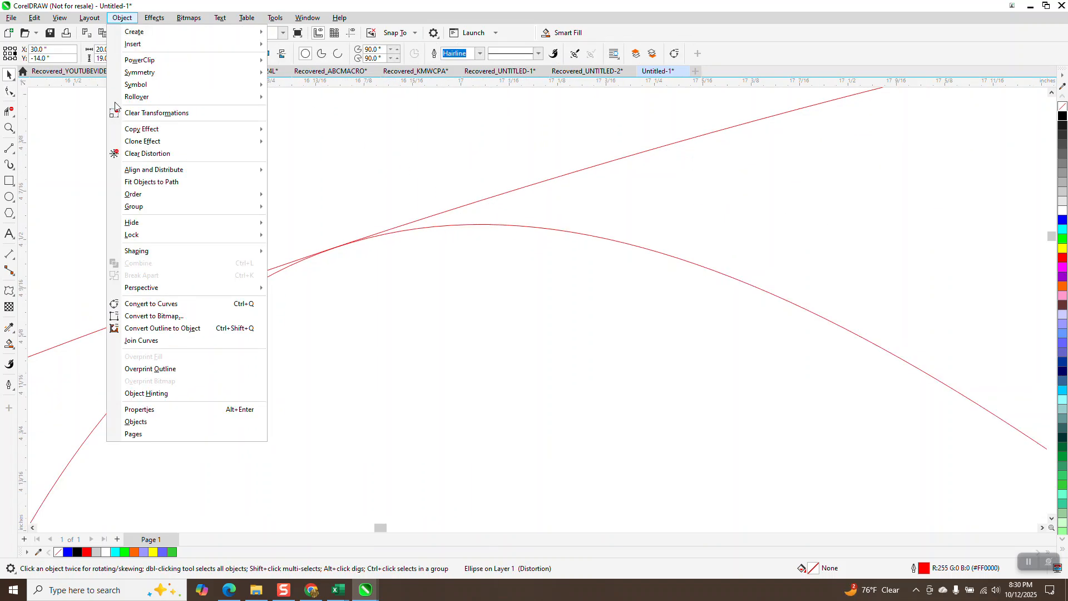
click(157, 303)
- Move the wavy curve's crest node onto the outer circle to close the gap between them
key(F10)
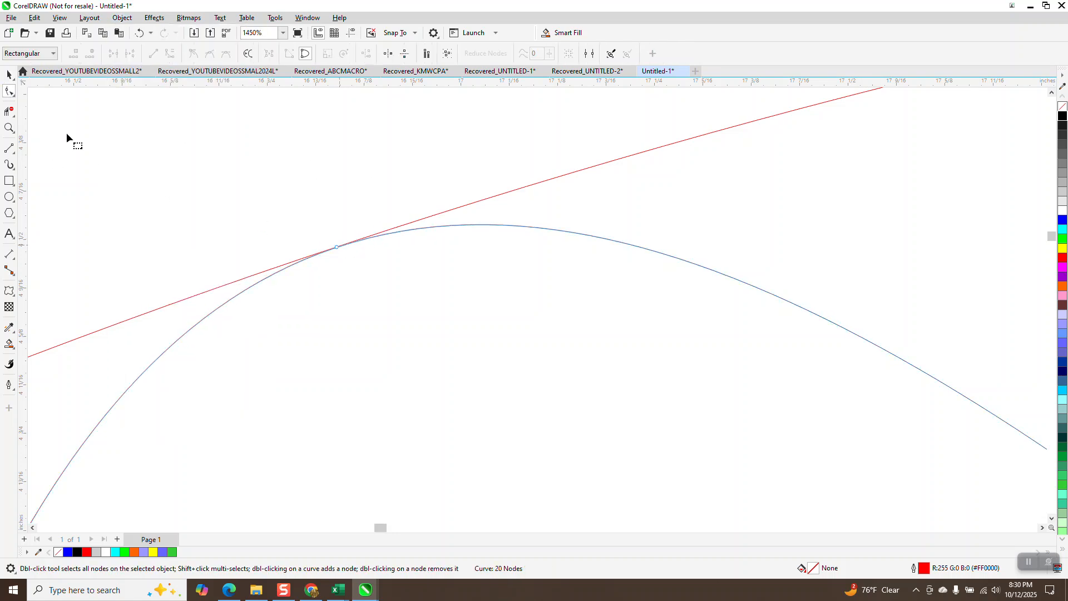
click(8, 128)
drag(317, 222, 356, 277)
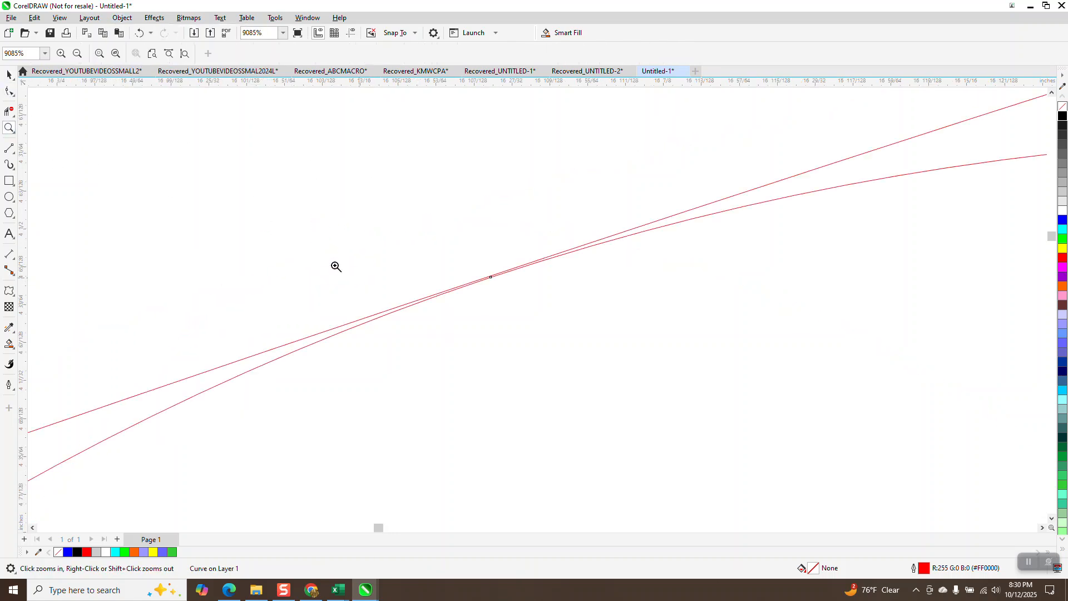
key(F10)
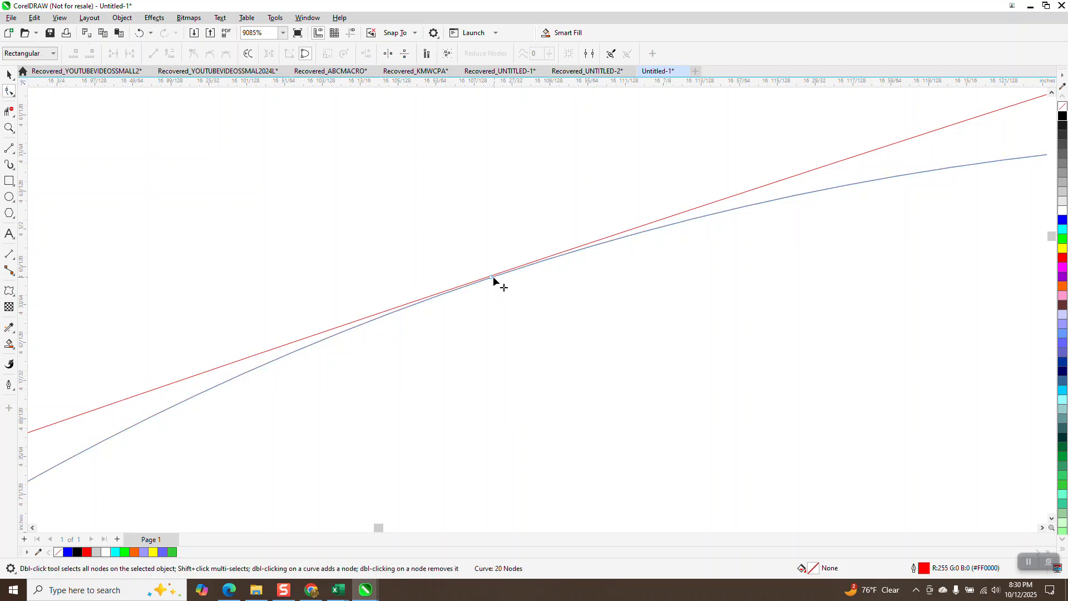
drag(490, 276, 489, 276)
scroll(202, 175, down, 6)
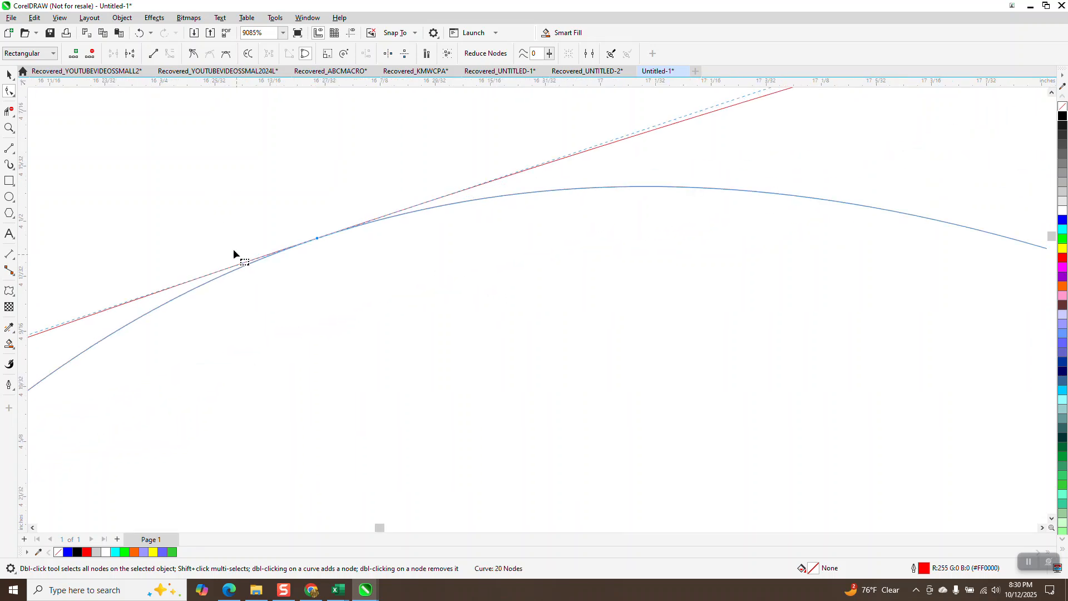
- Smart Fill the sliver between the outer circle and the wave left of the ring's top in orange
click(9, 345)
scroll(203, 369, down, 3)
scroll(293, 339, down, 3)
click(557, 335)
scroll(324, 236, down, 2)
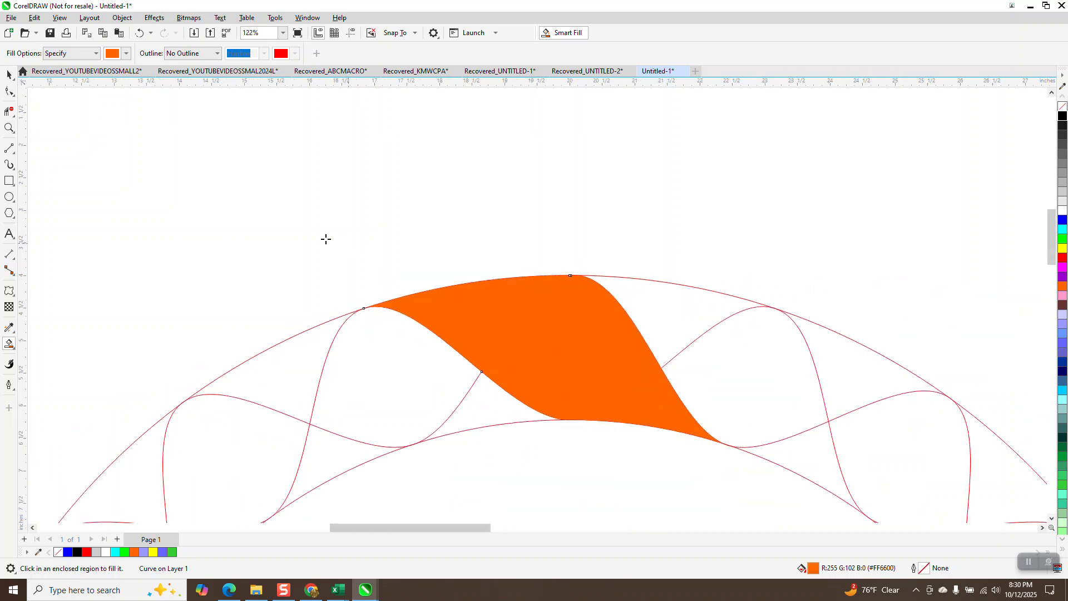
- Select the three orange pieces and weld them into one ribbon segment
scroll(324, 236, down, 2)
key(space)
drag(331, 228, 565, 382)
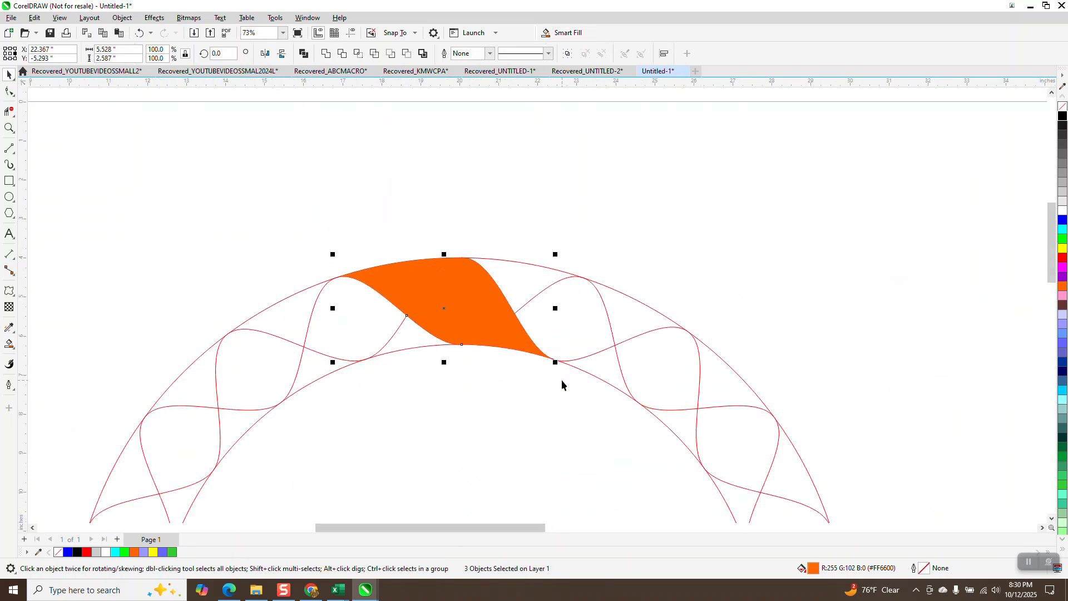
click(326, 53)
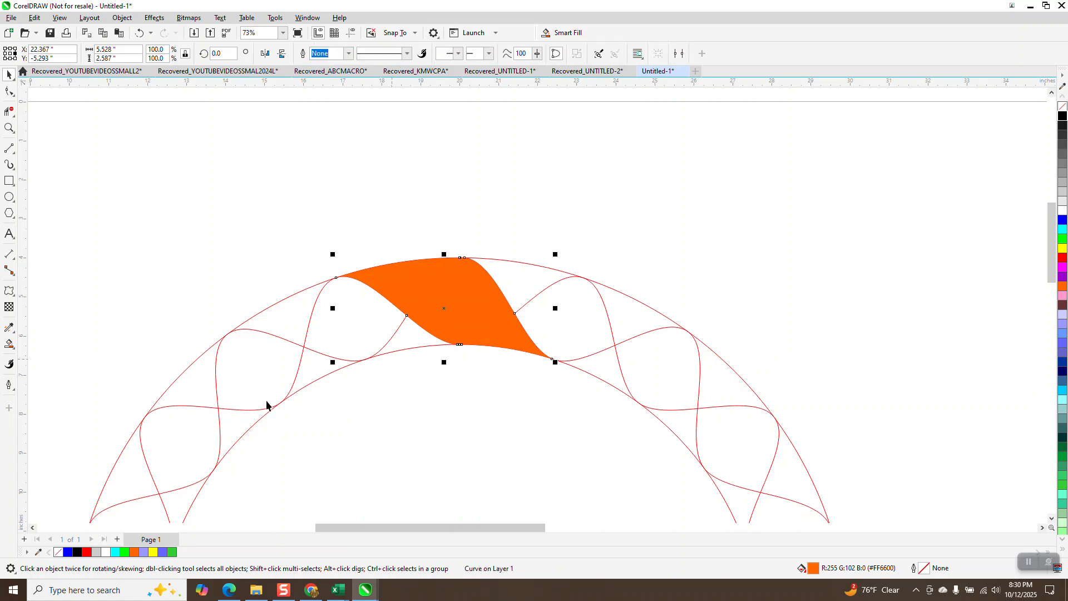
- Smart Fill the enclosed region directly left of the orange segment in gray
click(13, 348)
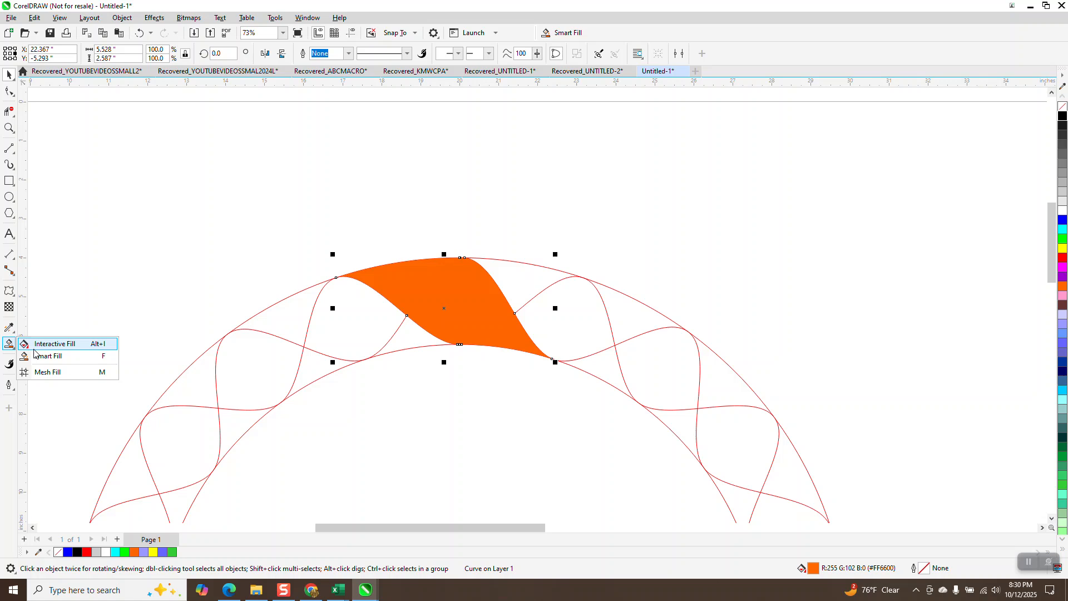
click(49, 355)
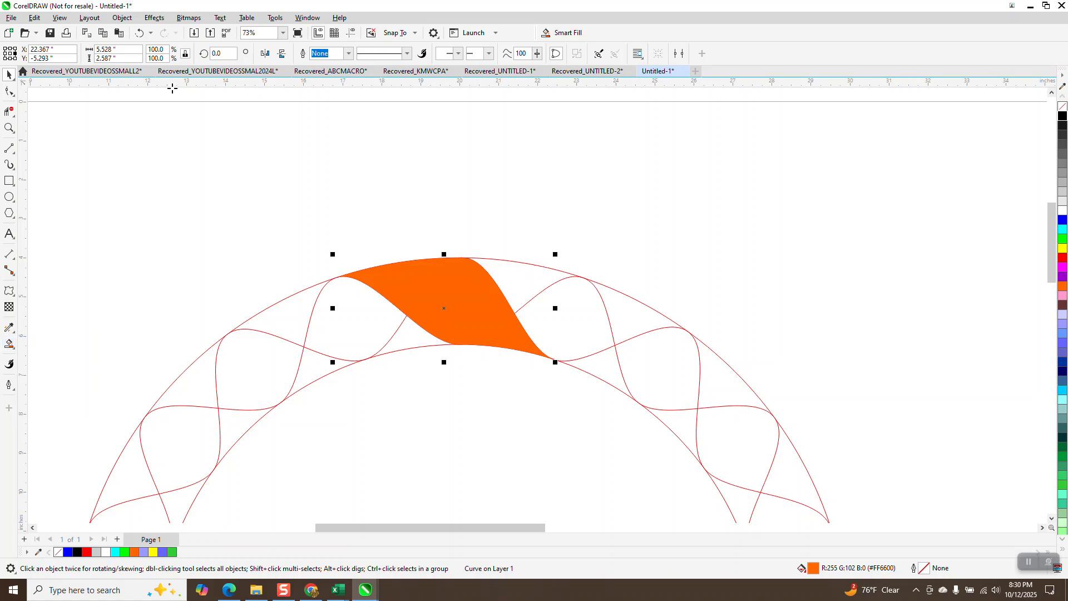
click(125, 54)
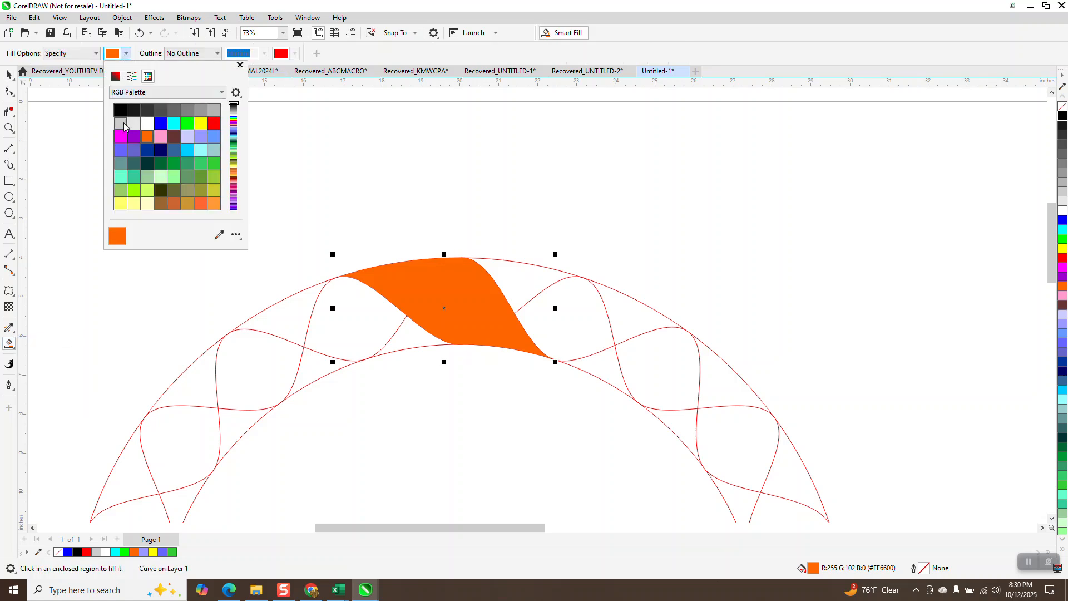
click(204, 111)
click(344, 317)
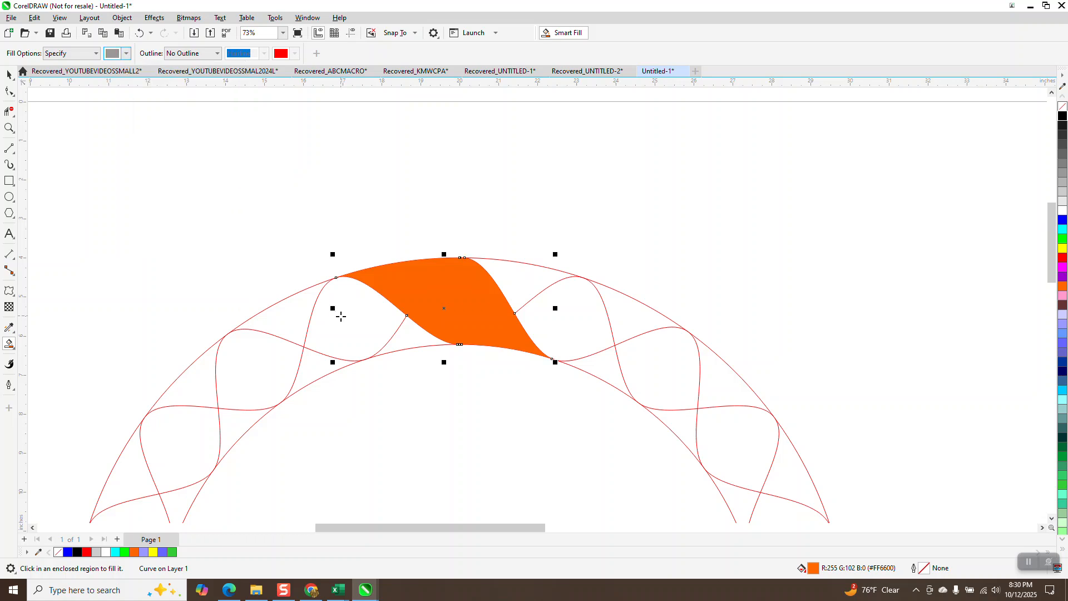
- Apply a linear fountain fill to the gray piece, running from gray to black toward the orange segment
click(9, 345)
click(45, 342)
drag(333, 326, 427, 284)
drag(1062, 115, 427, 284)
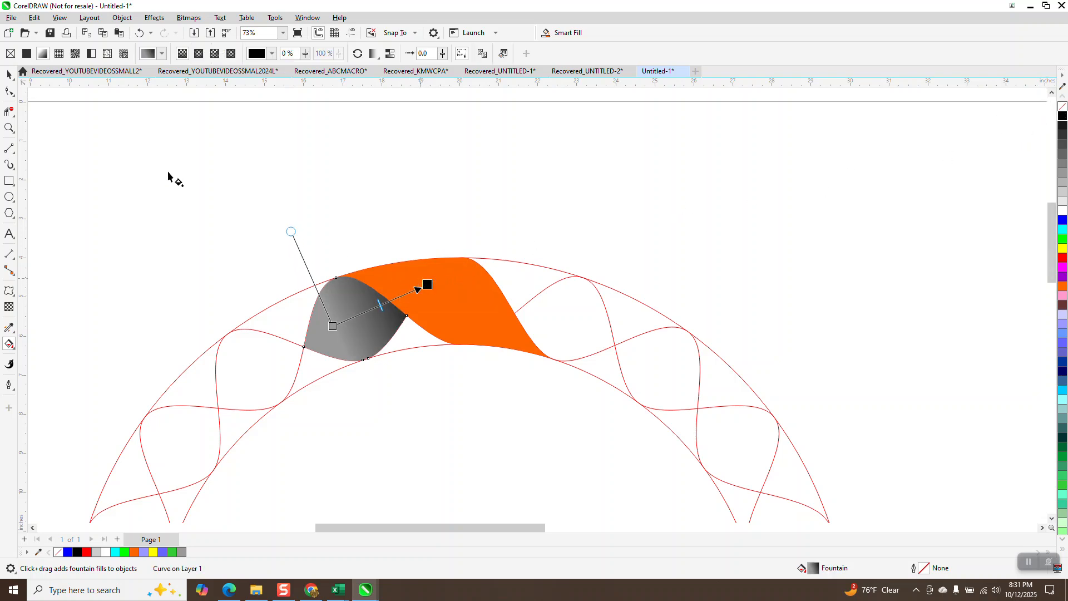
- Group the gray and orange pieces and move the group 15 inches up, clear of the outlines
click(11, 77)
drag(301, 219, 595, 432)
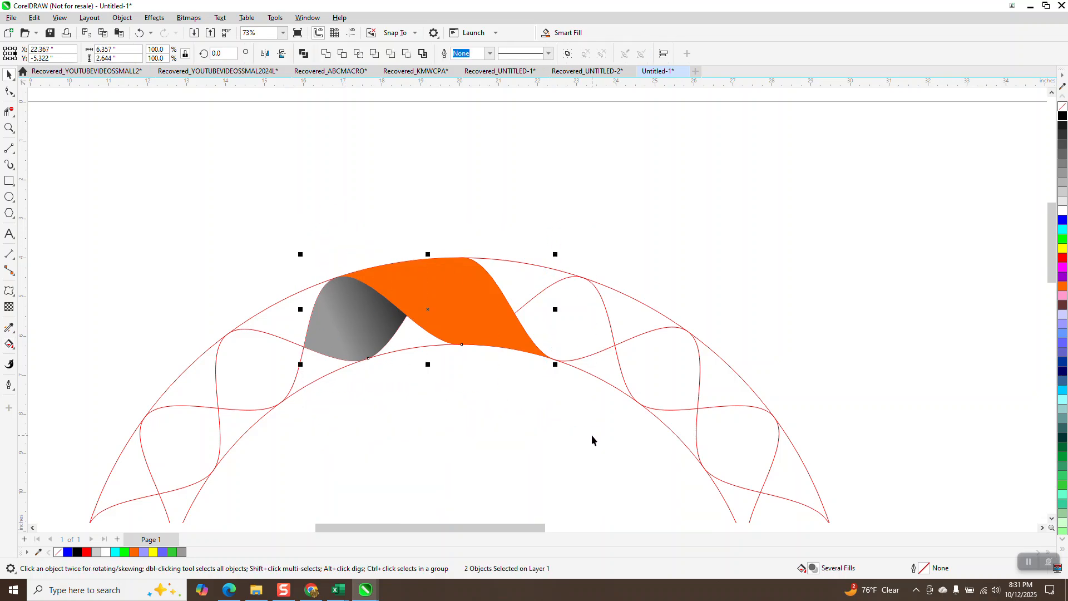
key(ctrl+g)
key(Up)
- Select the four red guide outlines and move them 30 inches to the right, off the page
scroll(414, 259, down, 1)
scroll(347, 194, down, 3)
drag(507, 383, 542, 407)
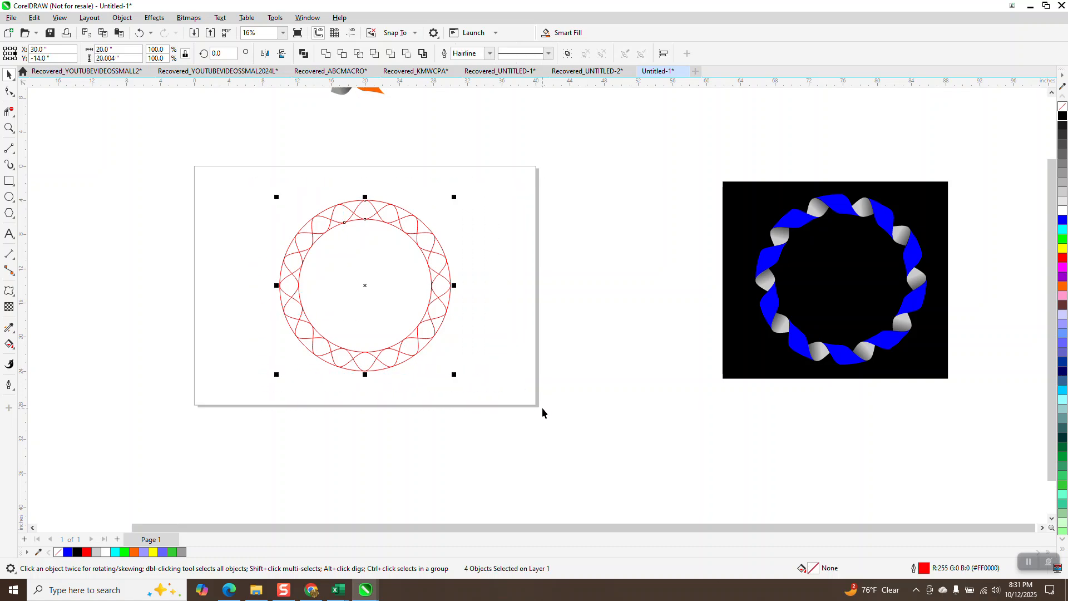
key(Right)
key(Right)
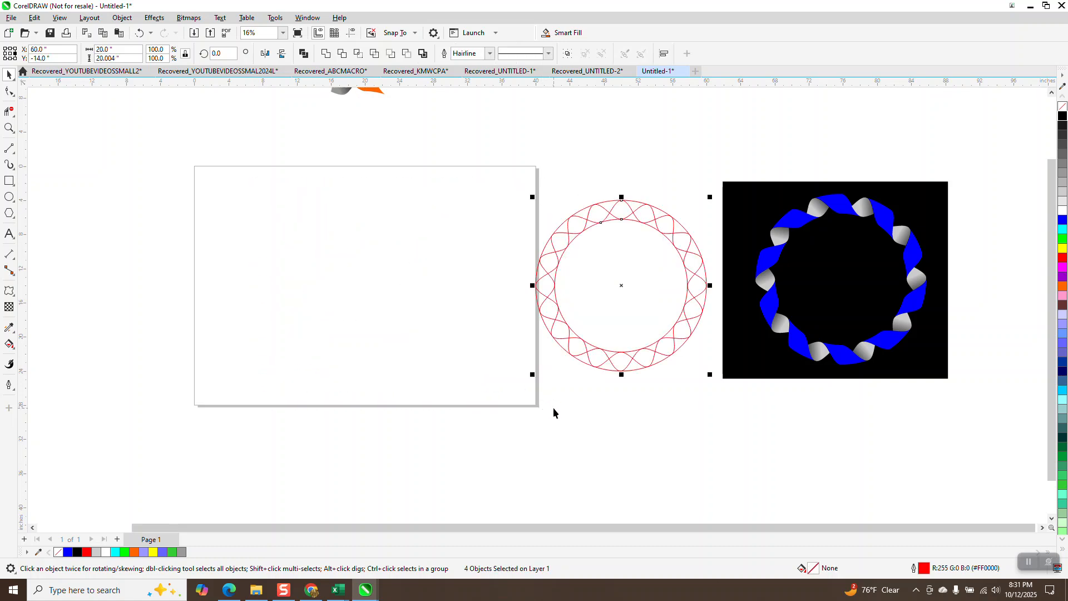
- Move the grouped ribbon piece 15 inches down, back onto the page
scroll(496, 326, down, 2)
drag(495, 258, 496, 254)
key(Down)
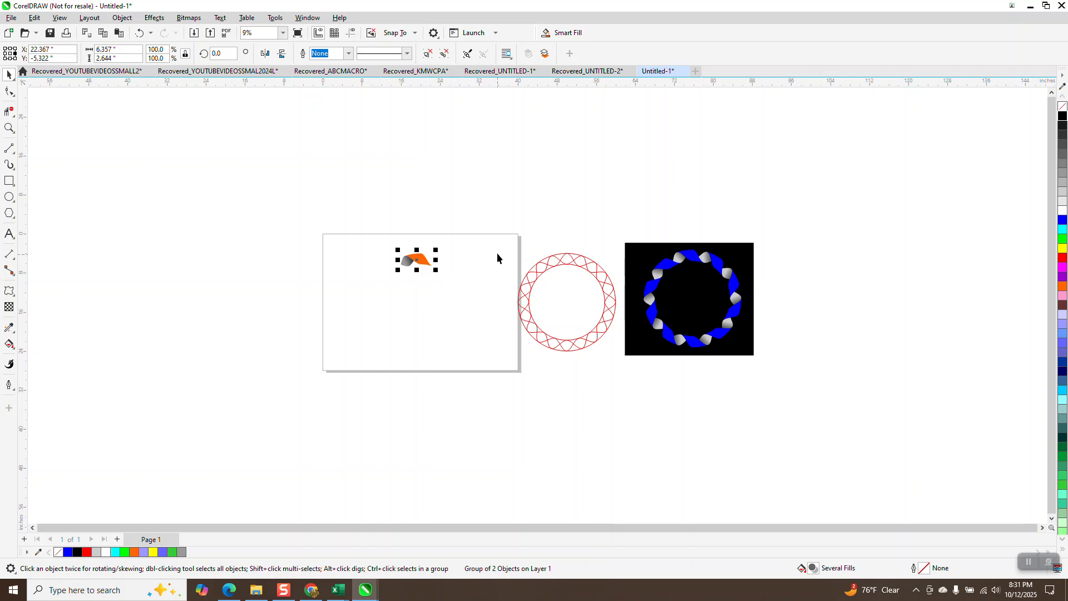
- Rotate the ribbon group by 36 degrees with 9 copies about the center X 20, Y -14 inches to form the ring
click(417, 261)
click(308, 19)
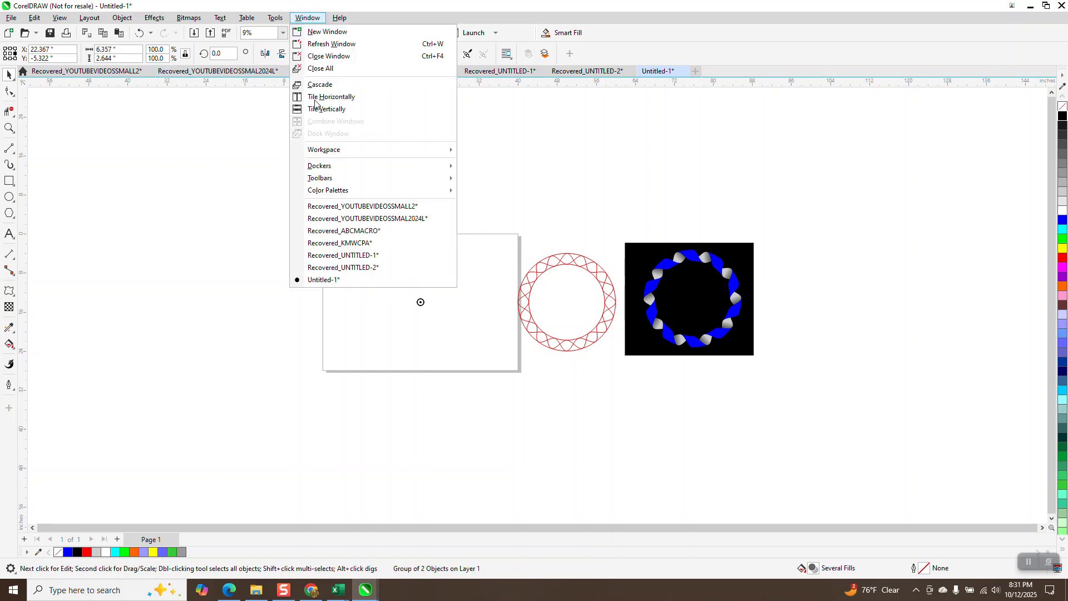
mouse_move(322, 166)
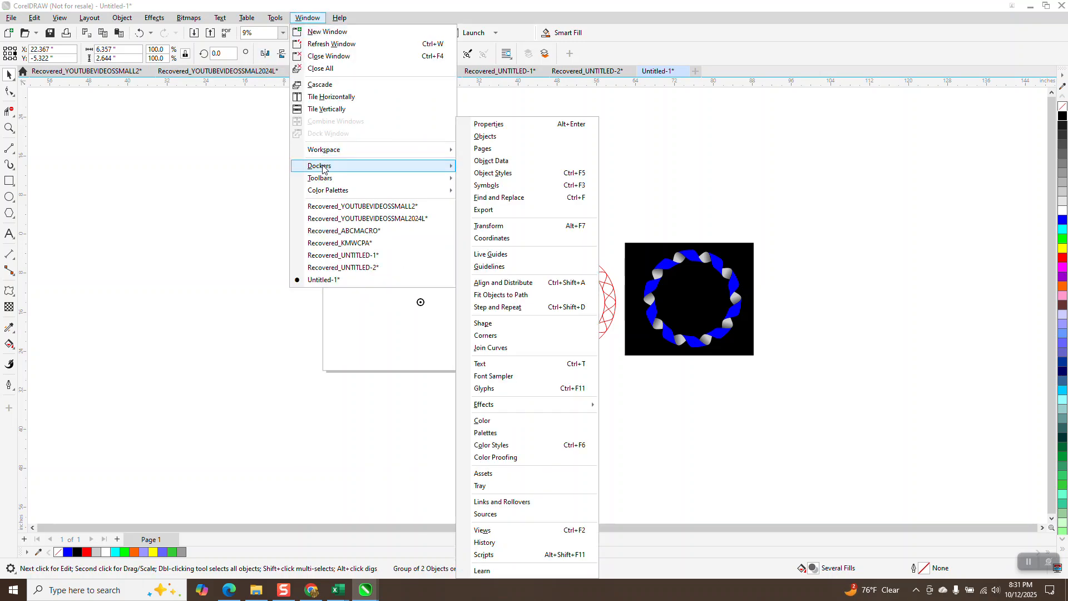
click(486, 228)
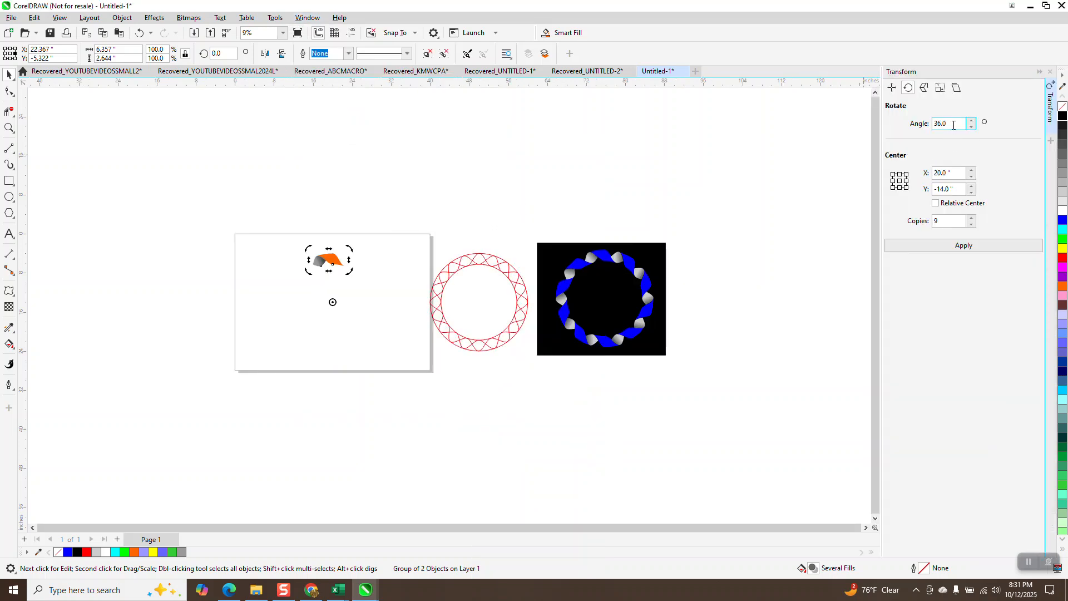
click(944, 218)
click(954, 250)
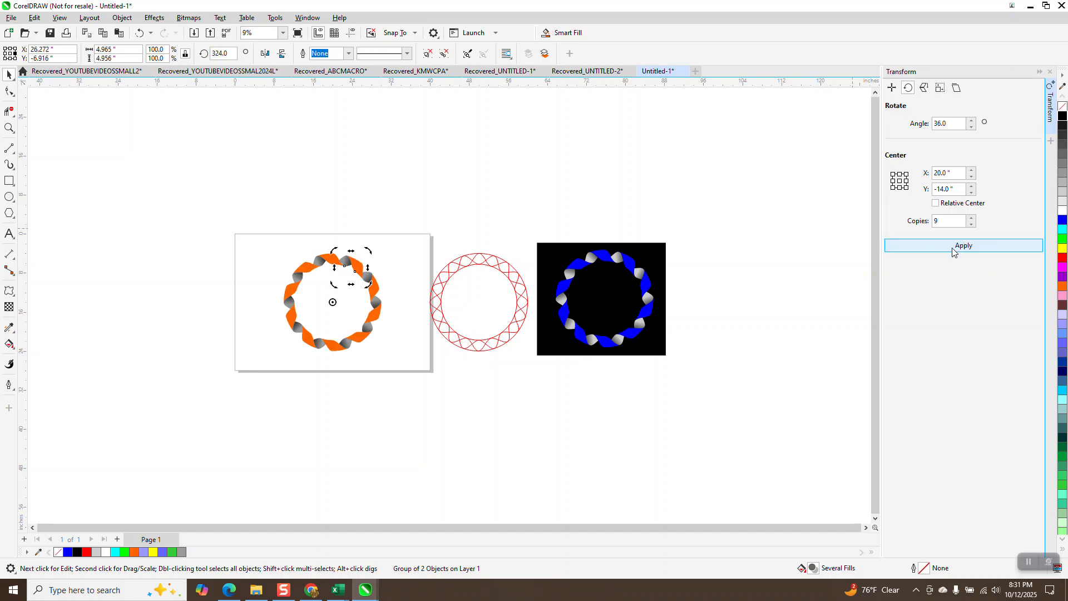
- Draw a rectangle about 23.3 by 22.5 inches around the ribbon ring and fill it black
click(9, 128)
drag(276, 221, 429, 318)
right_click(362, 215)
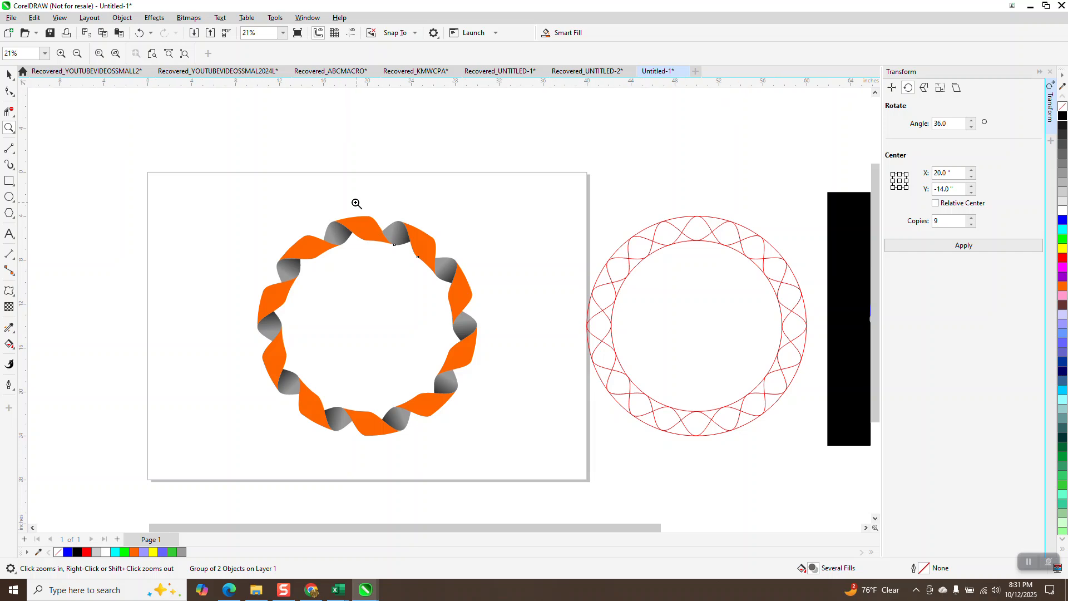
click(8, 180)
mouse_move(248, 206)
mouse_down()
mouse_move(300, 350)
mouse_move(503, 452)
mouse_up()
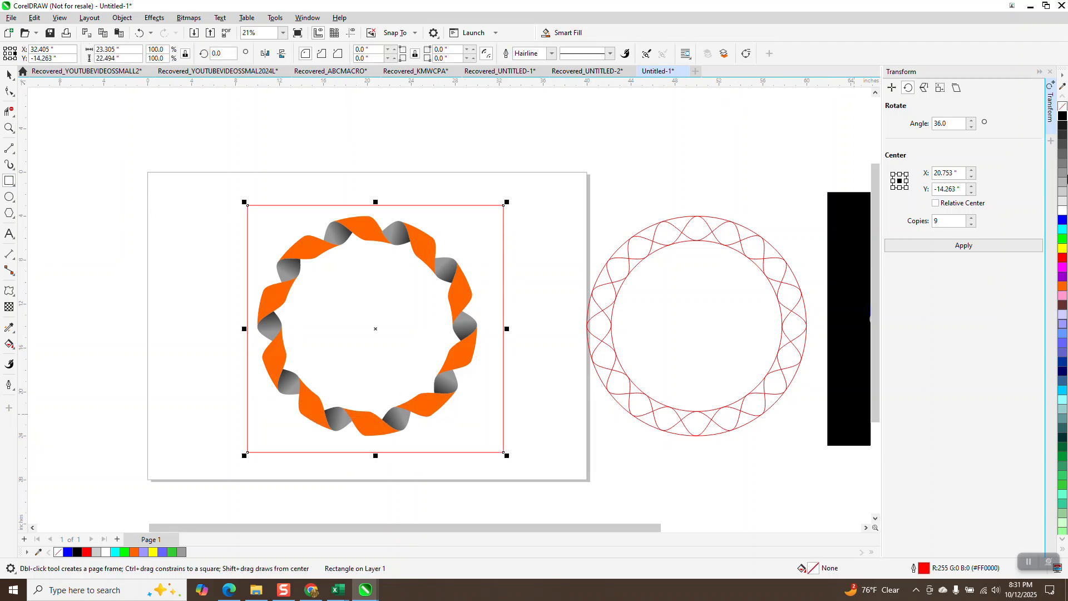
click(1063, 118)
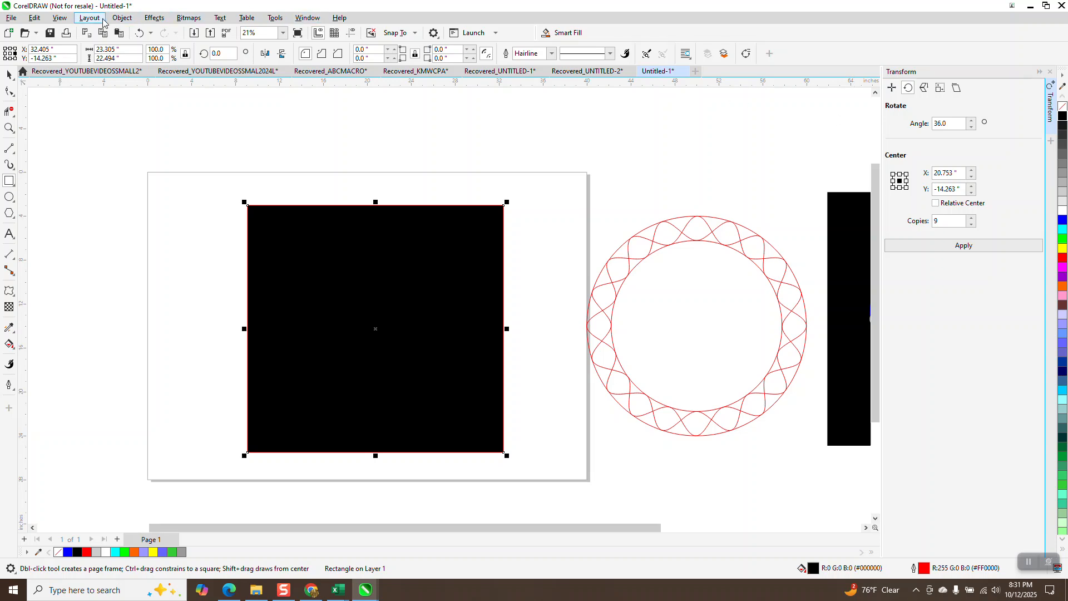
- Send the black rectangle to the back of the page, behind the ribbon ring, and check the segments up close
click(121, 22)
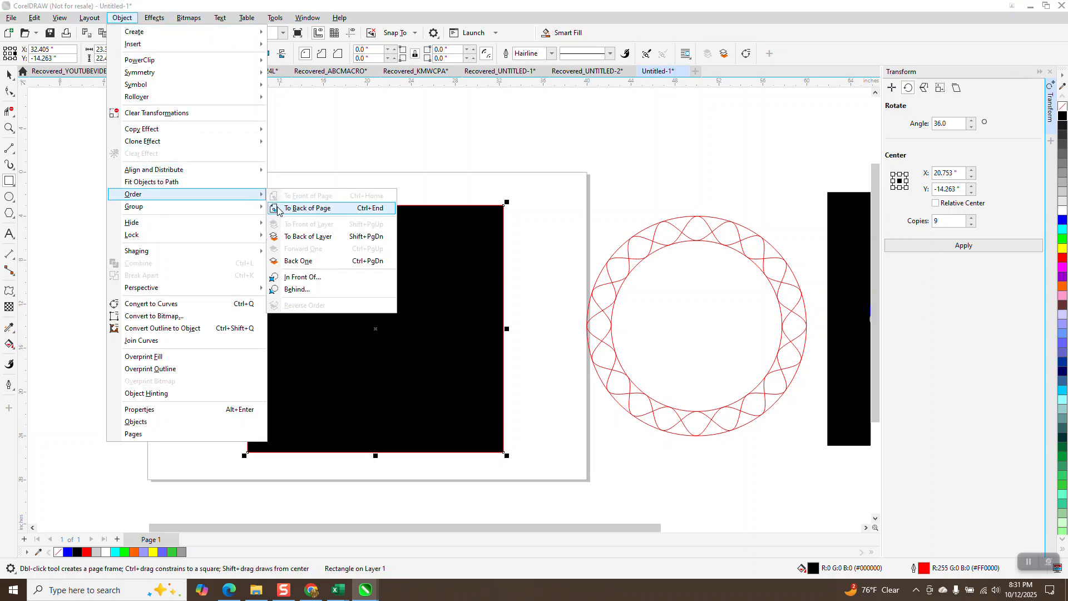
click(281, 209)
scroll(300, 190, down, 1)
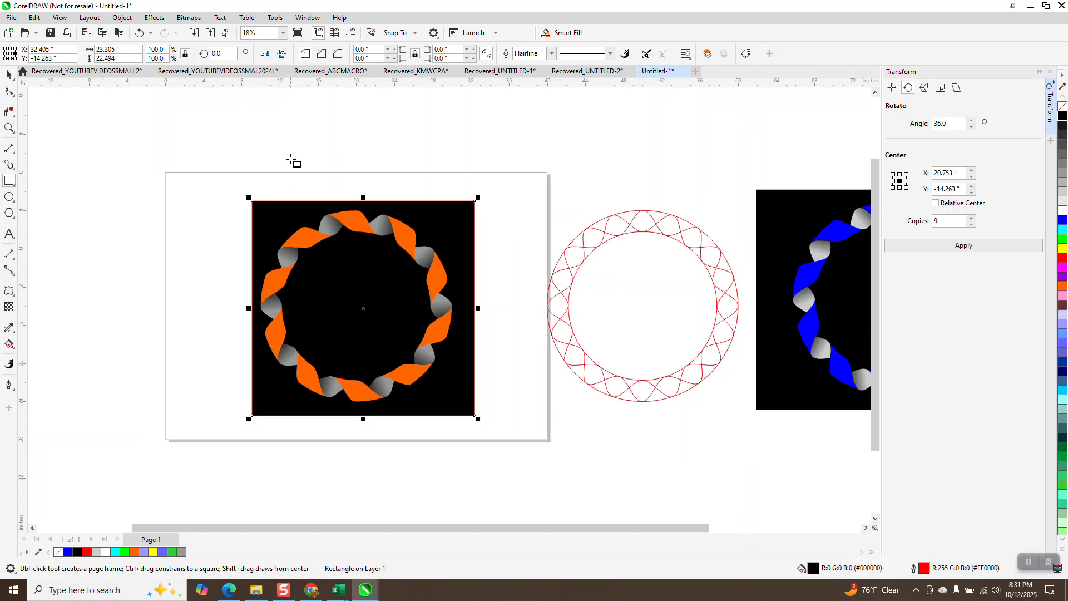
scroll(291, 161, down, 1)
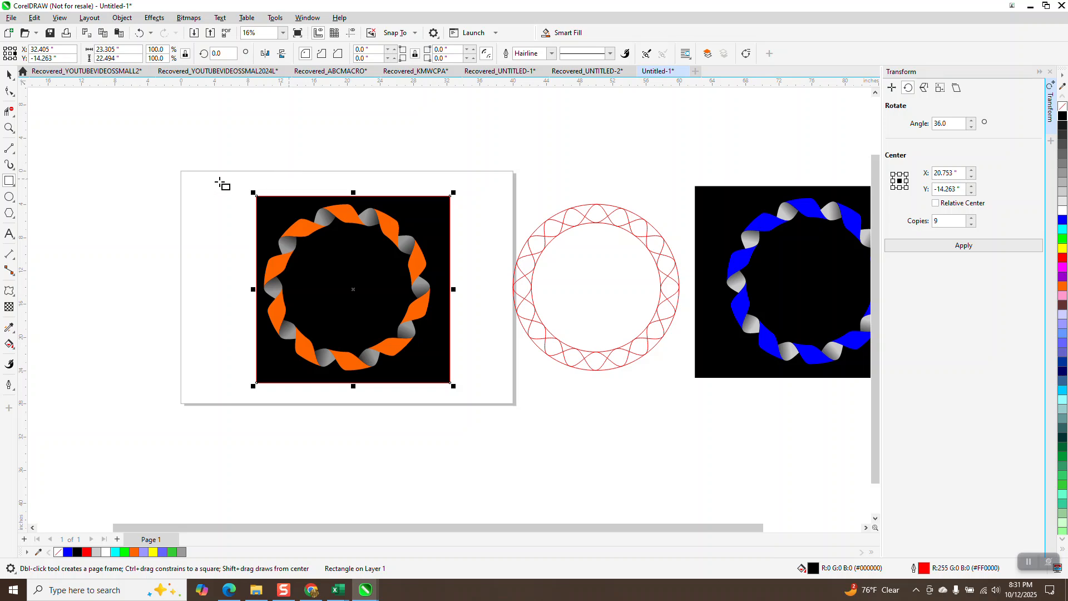
click(9, 128)
drag(274, 214, 339, 259)
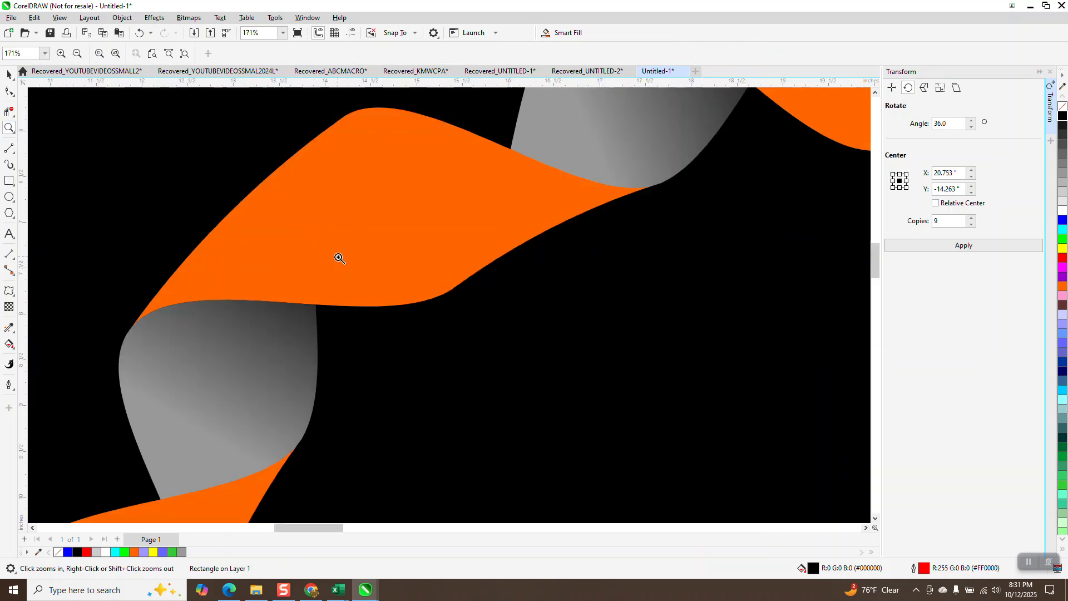
scroll(343, 257, down, 3)
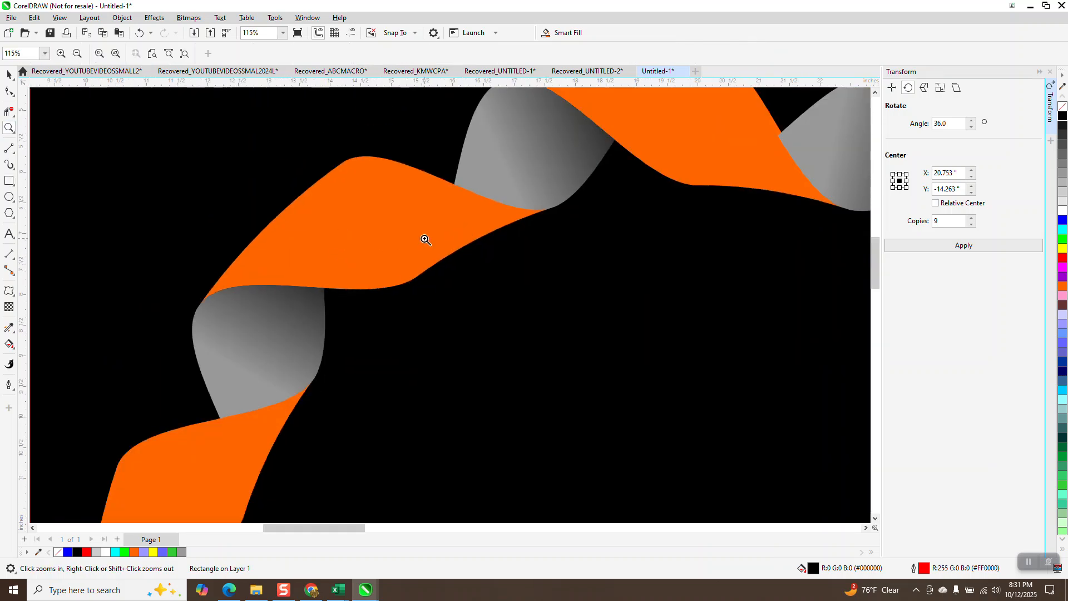
scroll(341, 210, down, 5)
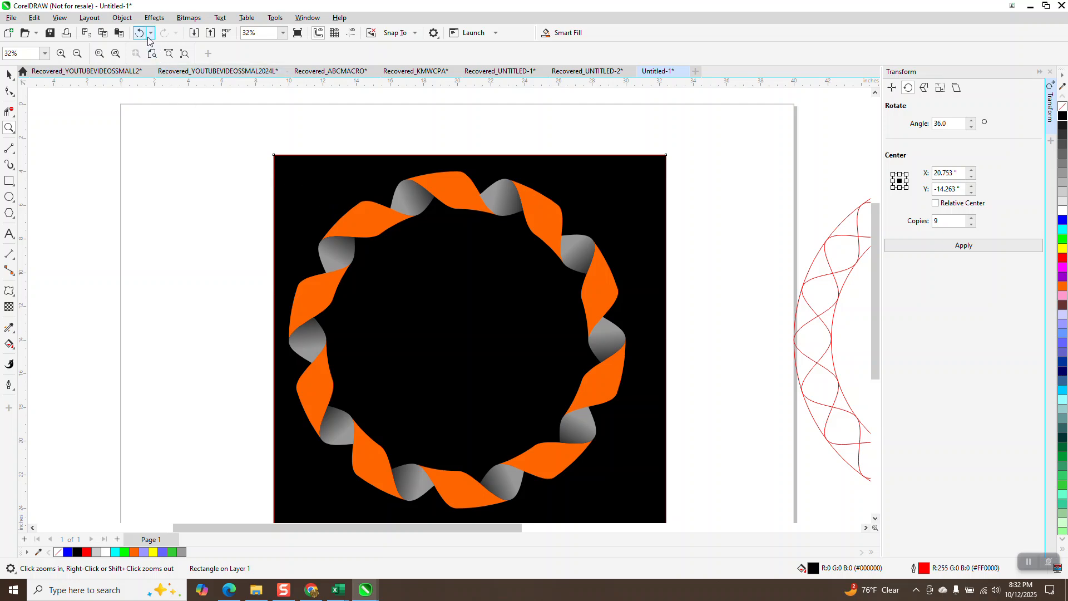
- Undo the black background rectangle and the rotated copies, back to the single grouped ribbon piece
click(140, 33)
click(140, 33)
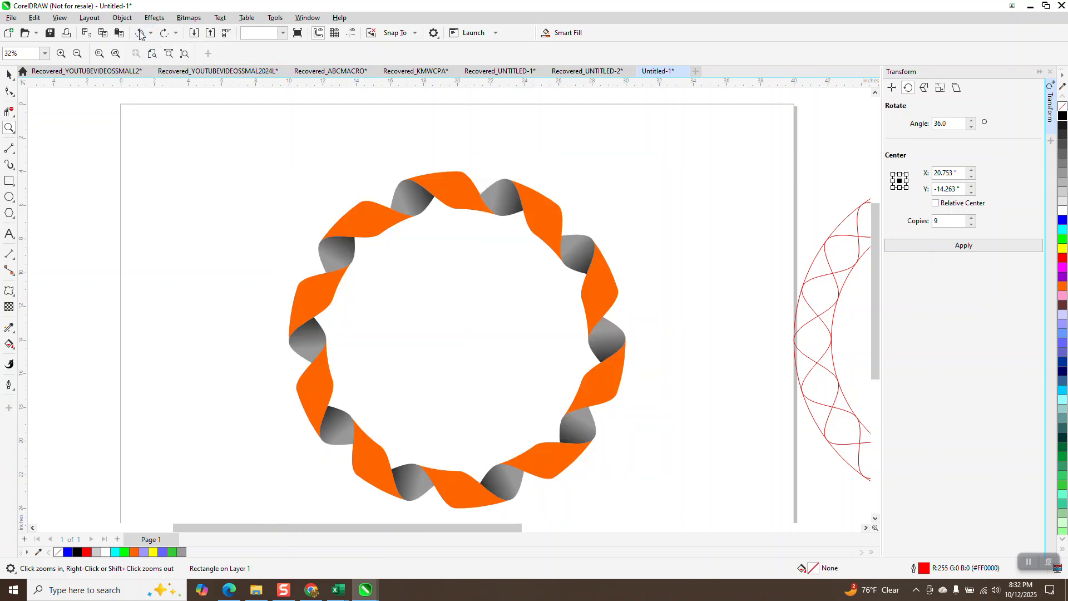
click(139, 32)
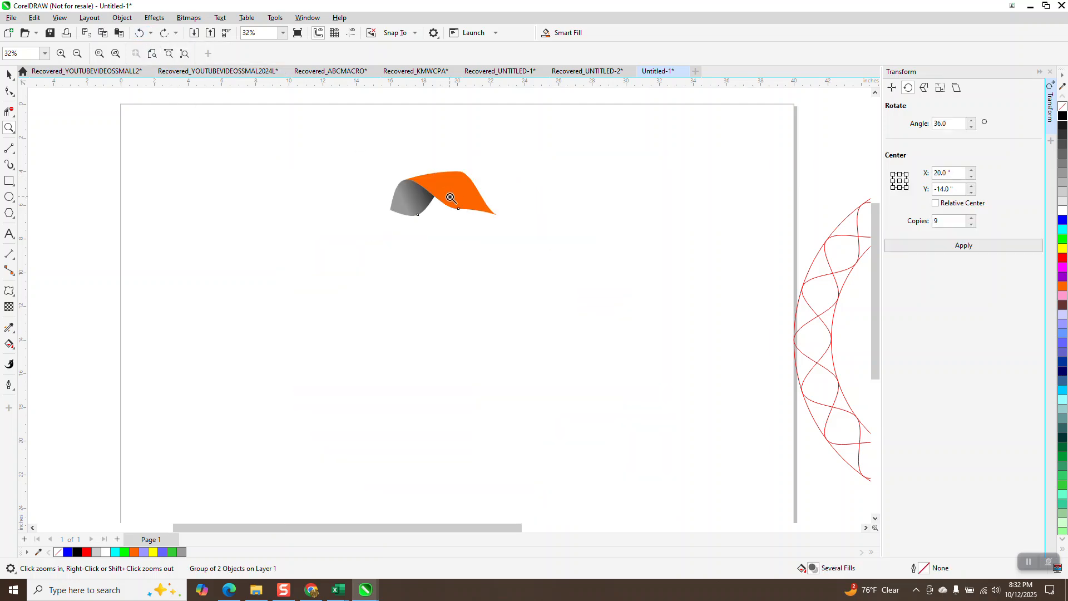
- Ungroup the ribbon piece into its orange and gray segments
click(9, 74)
click(456, 203)
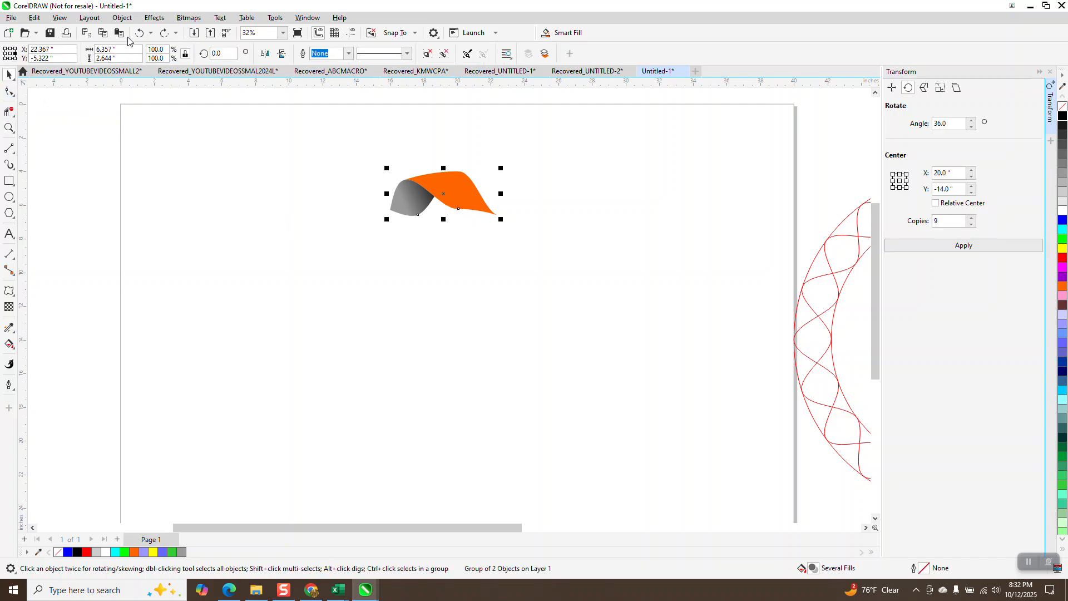
click(122, 17)
mouse_move(167, 207)
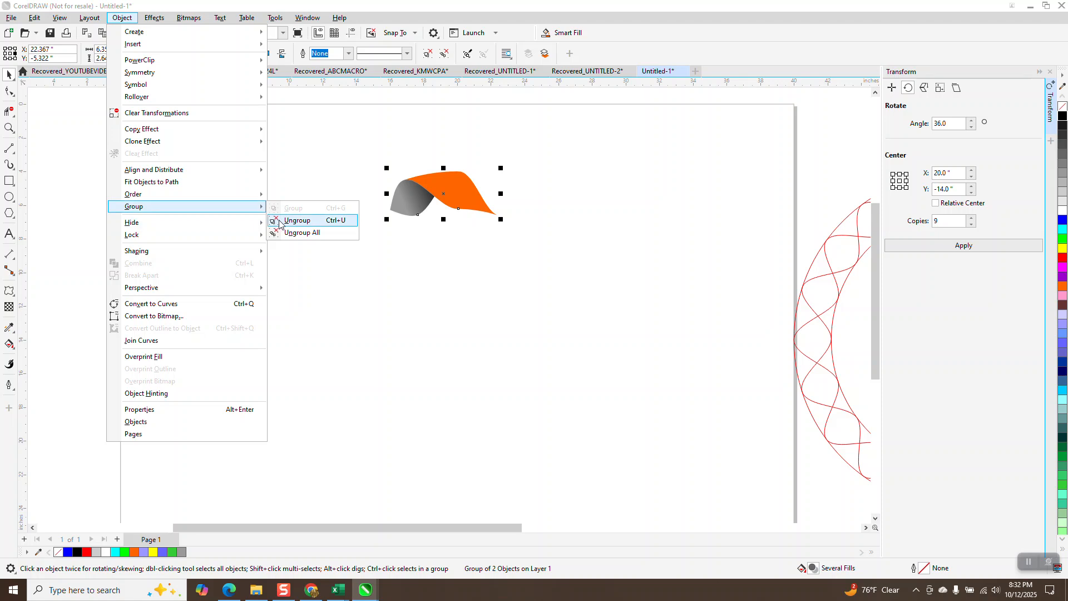
click(296, 220)
- Apply a diagonal linear fountain fill from orange to black to the orange segment, extending the black end beyond its tip
click(460, 203)
click(12, 348)
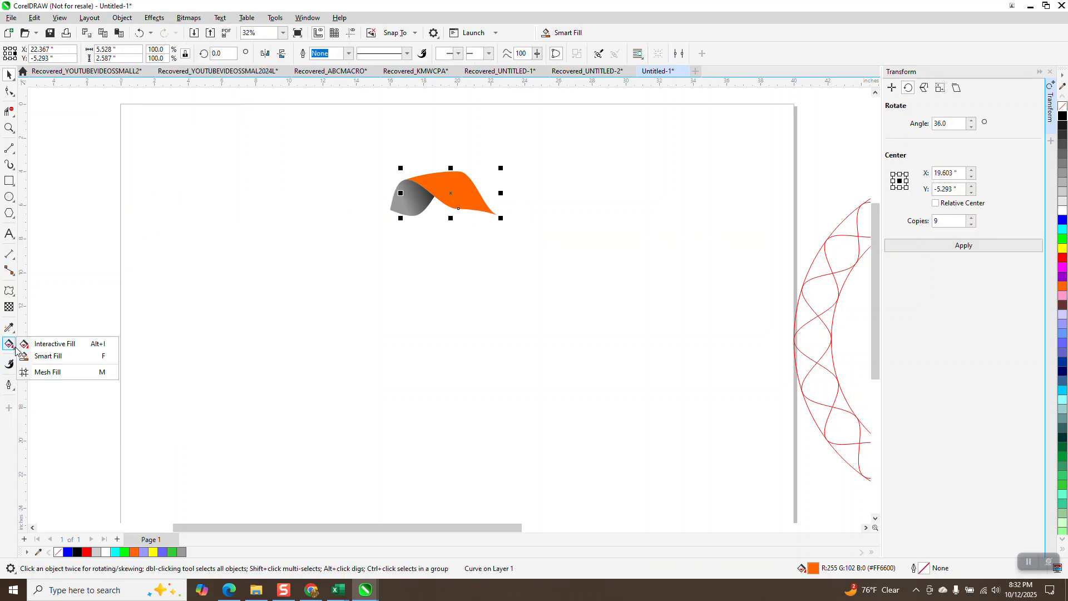
click(45, 344)
drag(444, 180, 500, 248)
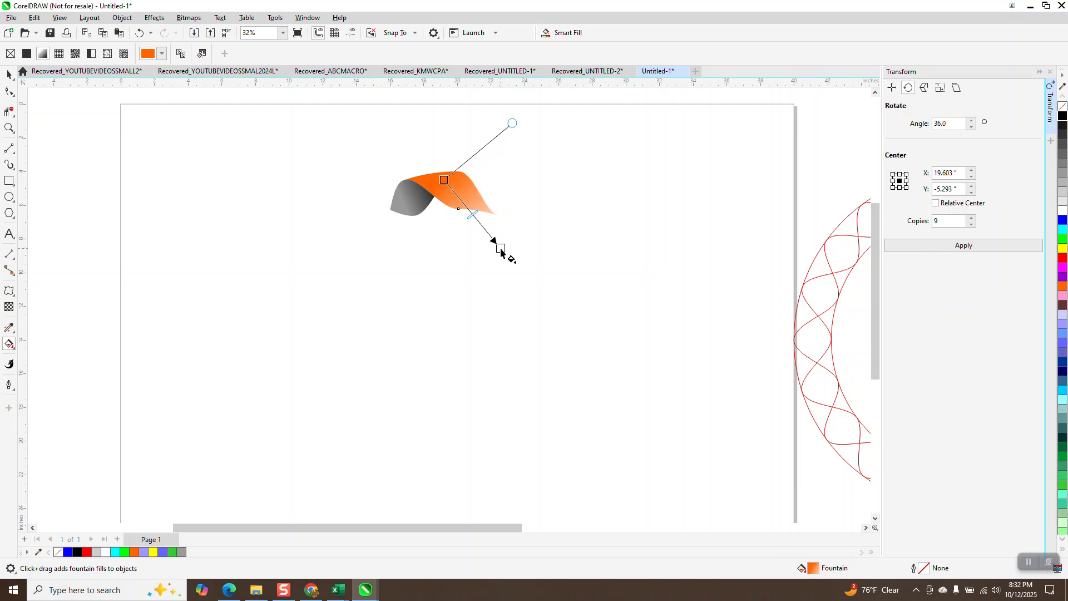
drag(1063, 116, 532, 275)
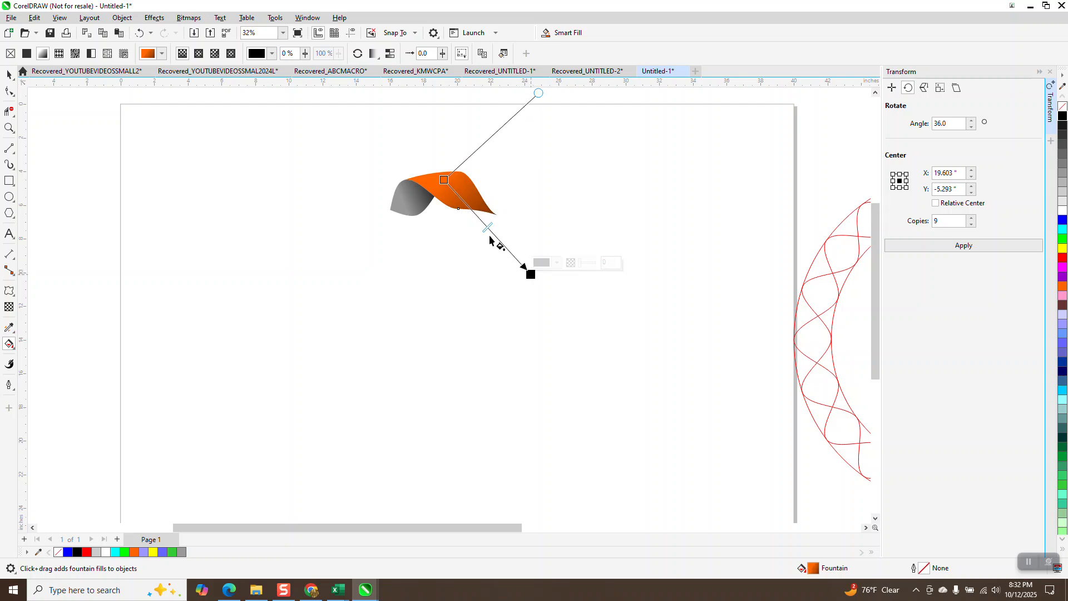
drag(533, 281, 518, 258)
- Group the orange and gray segments and rotate the group by 36 degrees with 9 copies about X 20, Y -14 inches
click(8, 75)
scroll(363, 245, down, 1)
drag(367, 162, 516, 279)
key(ctrl+g)
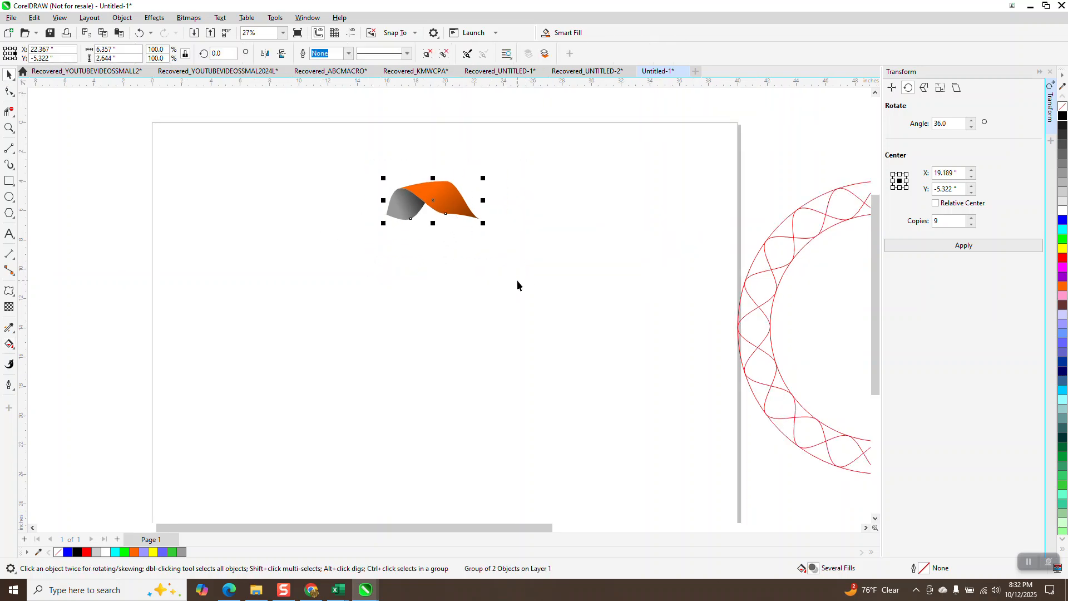
click(447, 206)
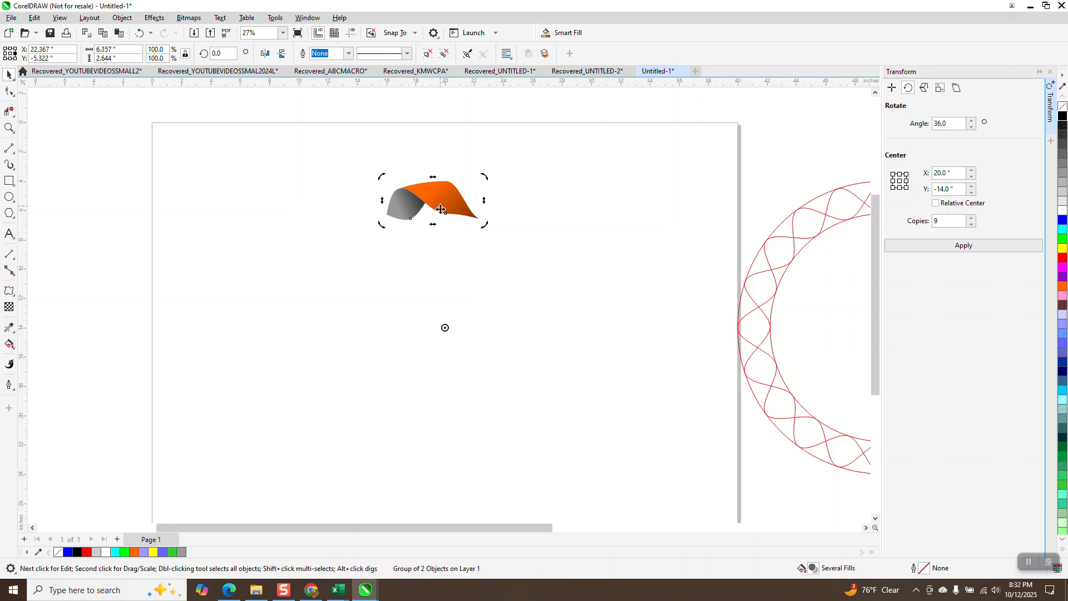
click(949, 245)
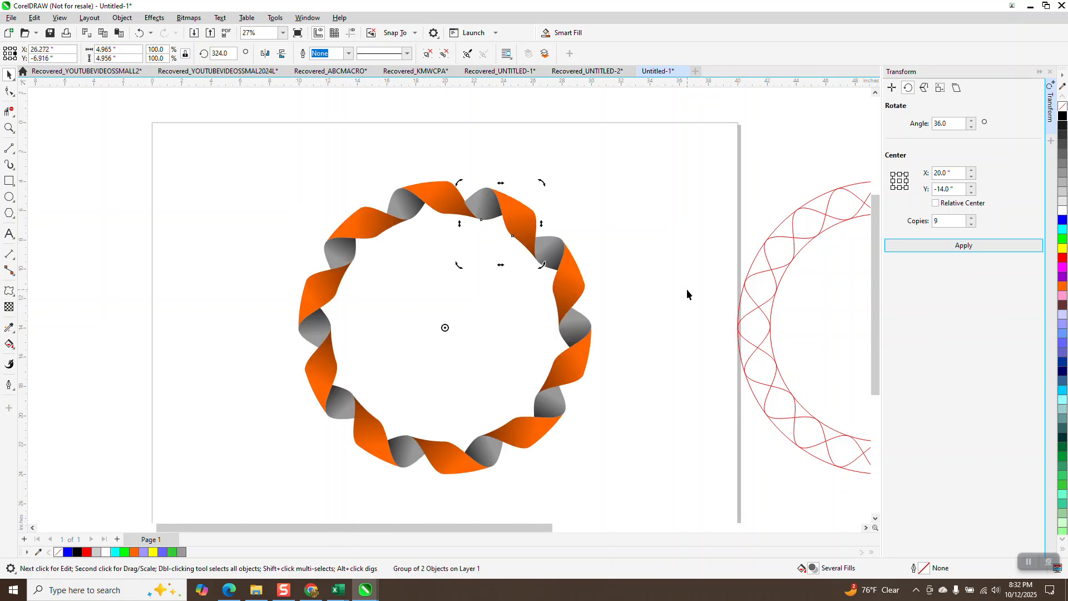
- Examine the orange-to-black gradient shading and the joins between segments around the ribbon ring
scroll(269, 250, down, 1)
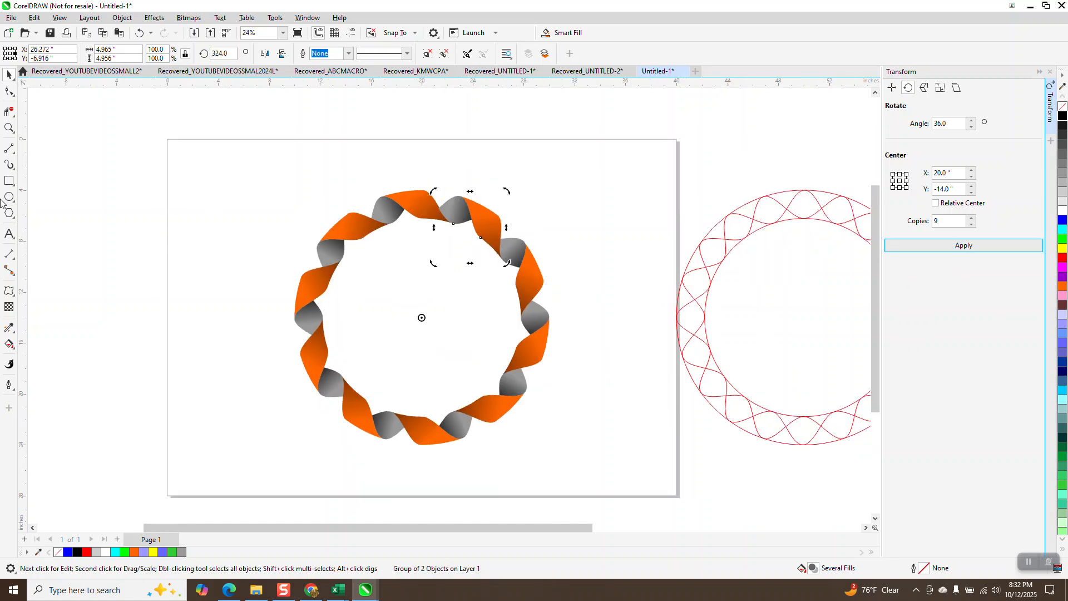
click(6, 129)
drag(415, 268, 412, 270)
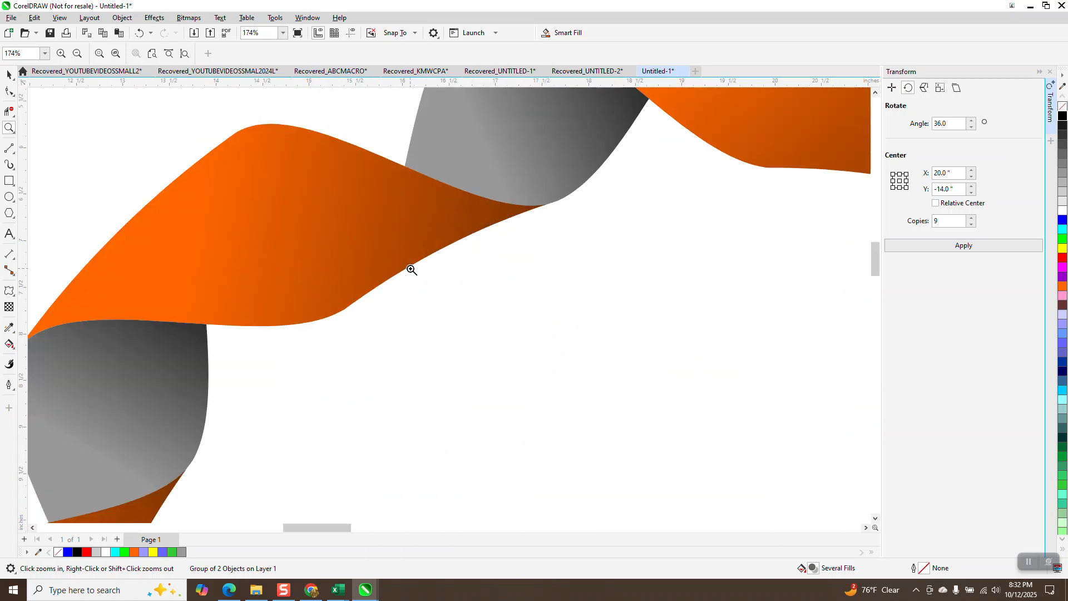
scroll(340, 258, down, 1)
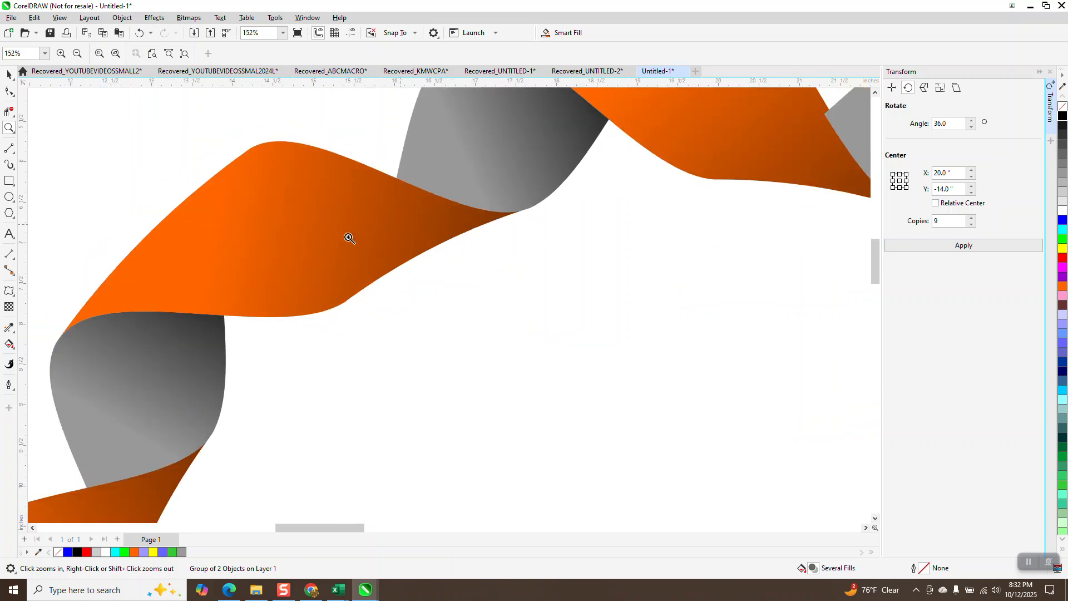
scroll(345, 231, down, 3)
scroll(332, 229, down, 1)
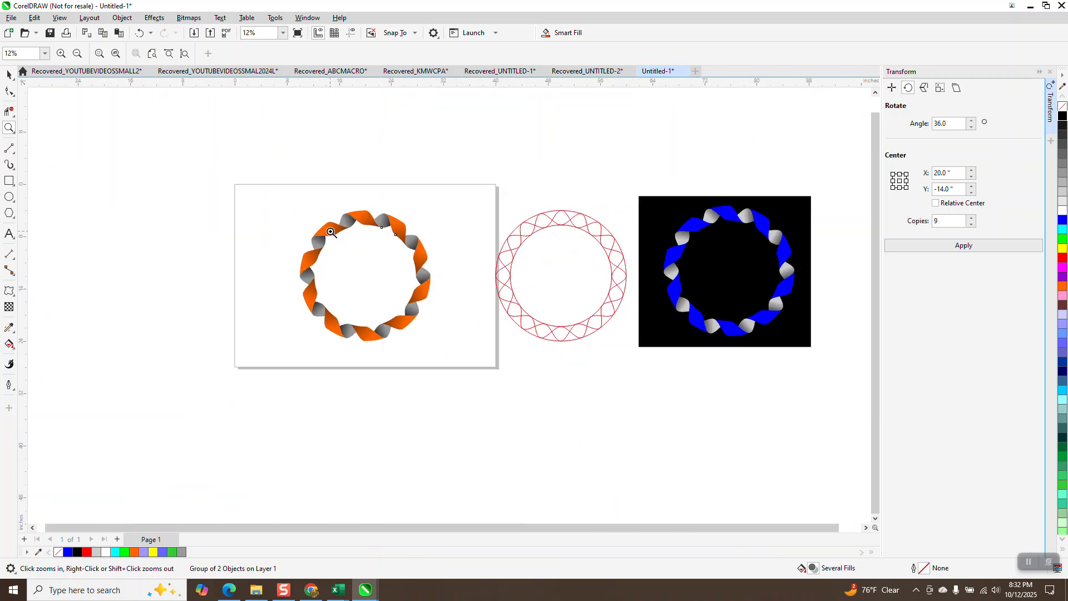
drag(299, 237, 451, 362)
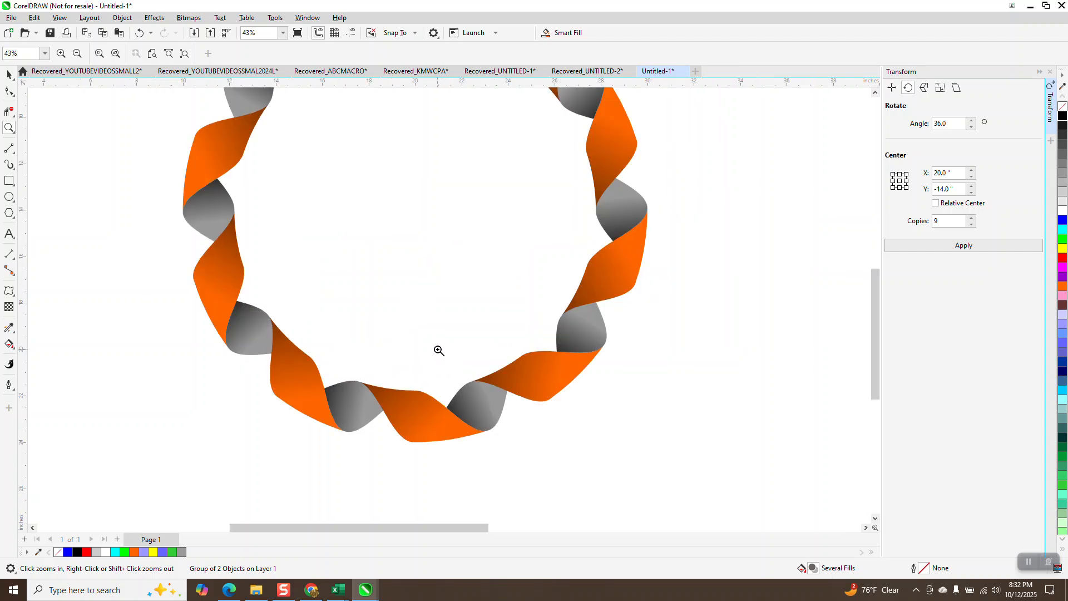